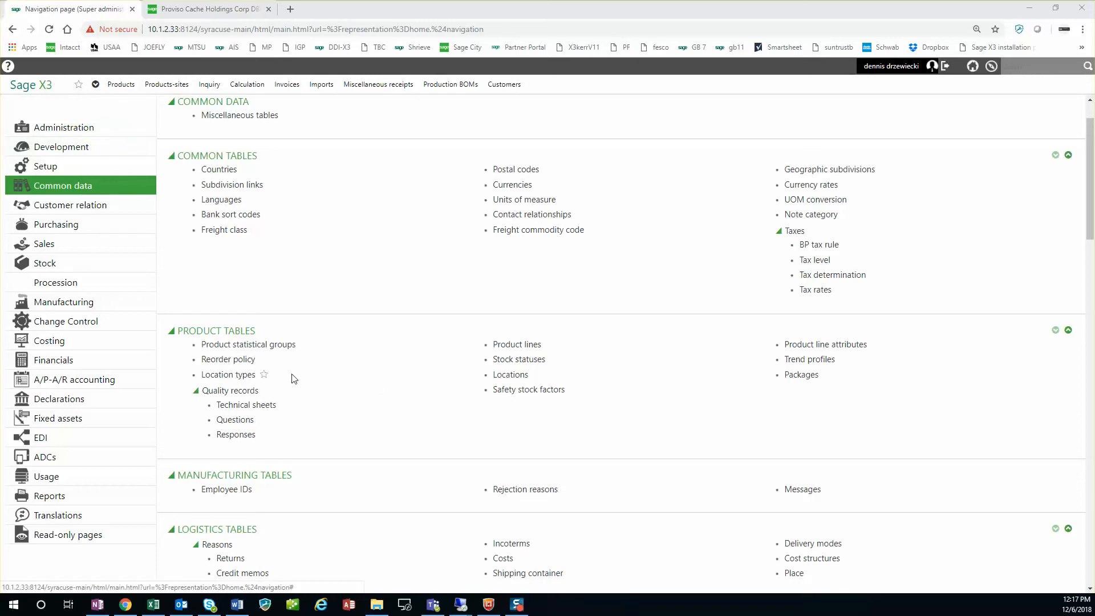
Step: Open the location types, review the LOAN consignment type for site INA, and try to run its inquiry
{"action": "left_click", "coordinate": [239, 375]}
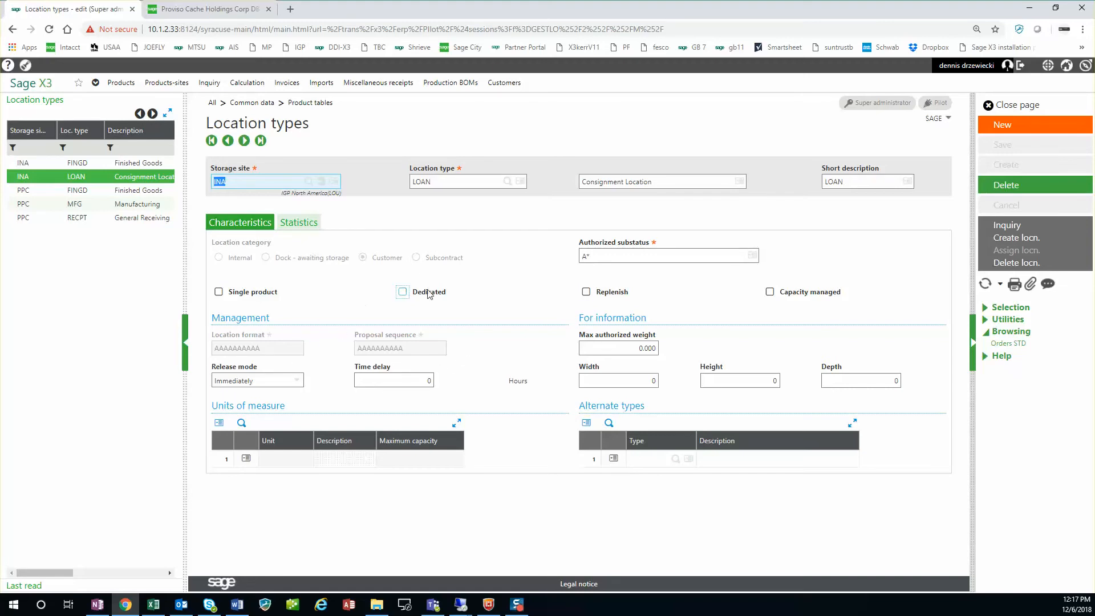
{"action": "left_click", "coordinate": [1012, 227]}
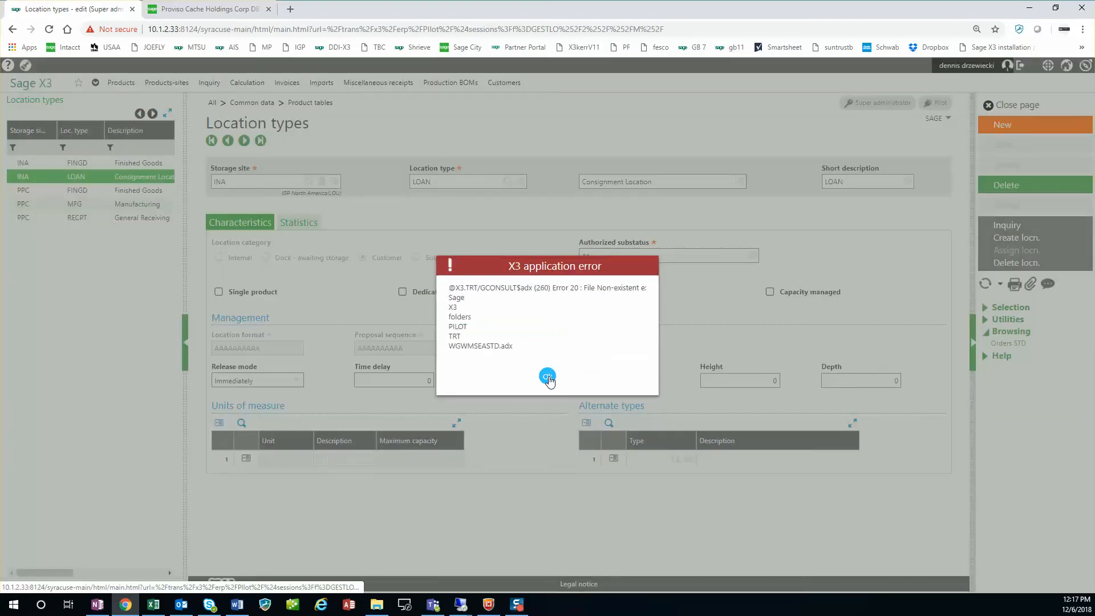
{"action": "left_click", "coordinate": [548, 377]}
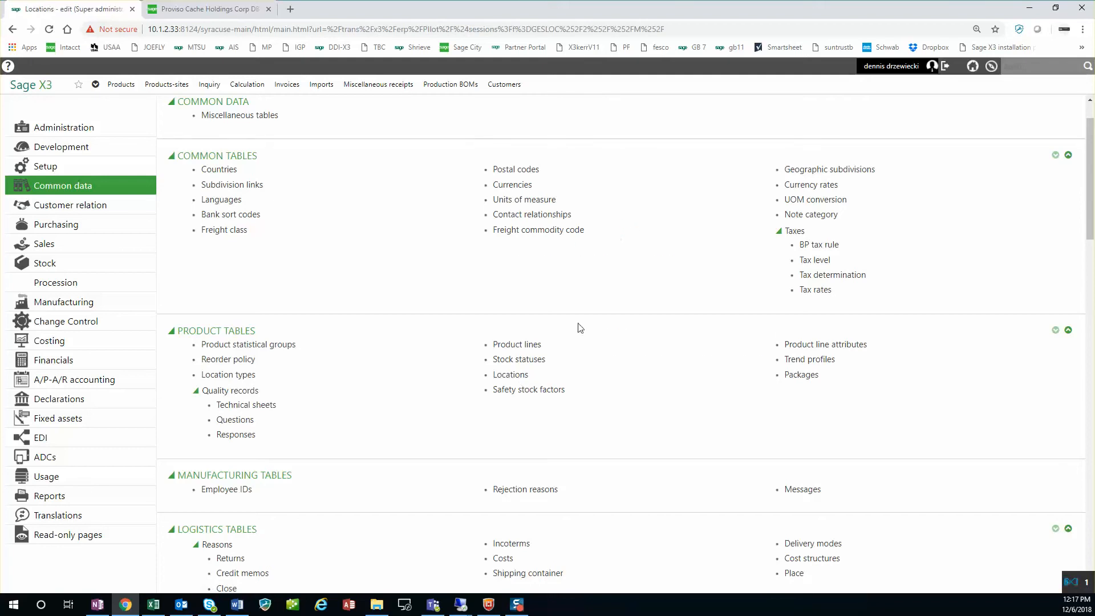
Step: Filter the locations by location type "loan" and review the TEST location at site INA, closing the record
{"action": "left_click", "coordinate": [130, 144]}
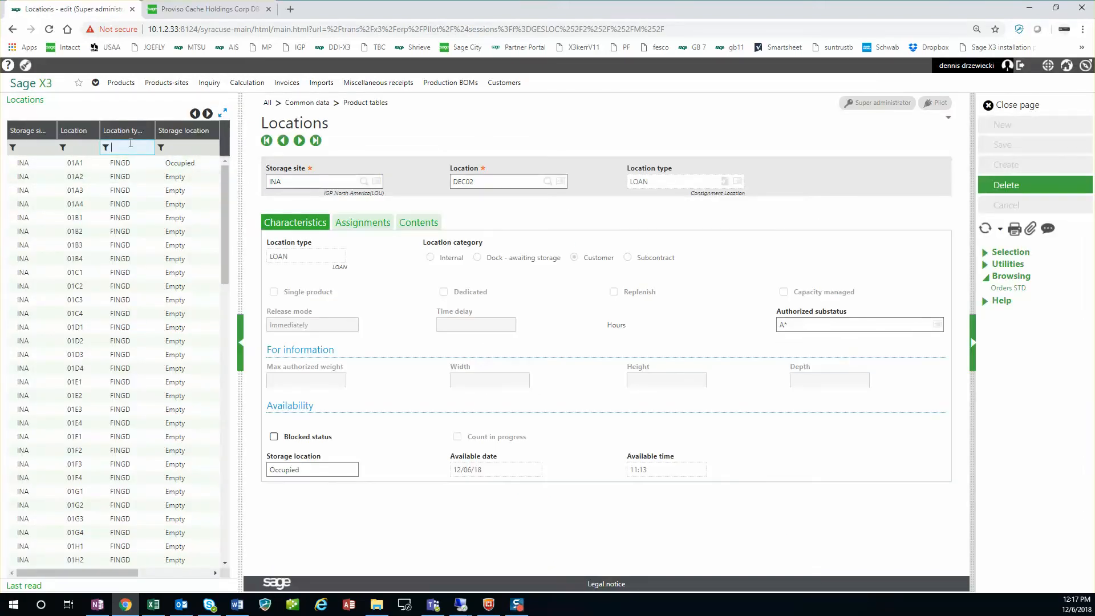
{"action": "type", "text": "loan"}
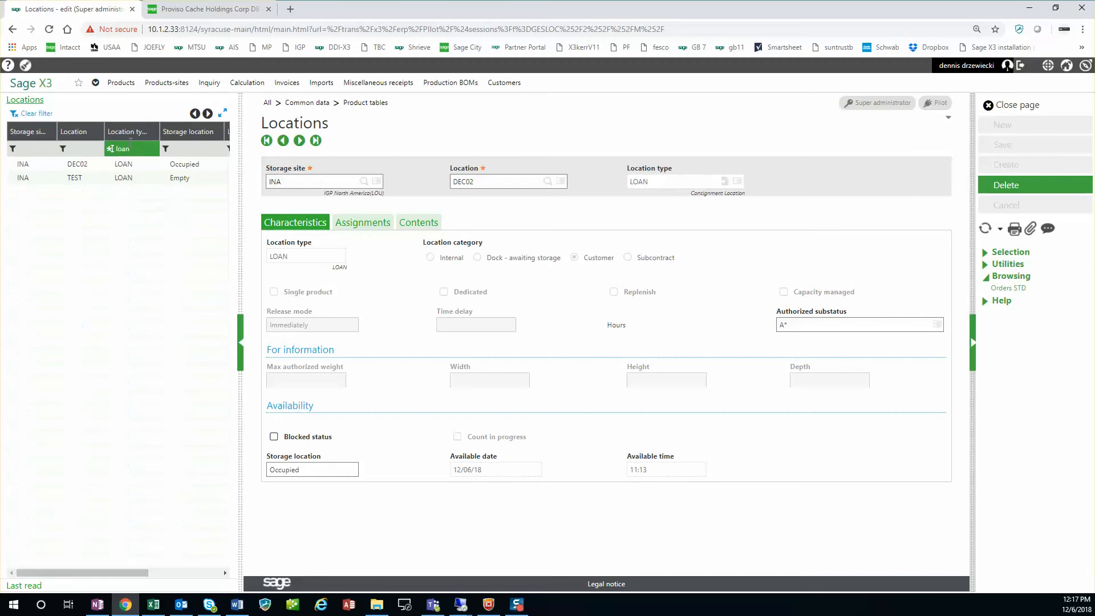
{"action": "left_click", "coordinate": [78, 178]}
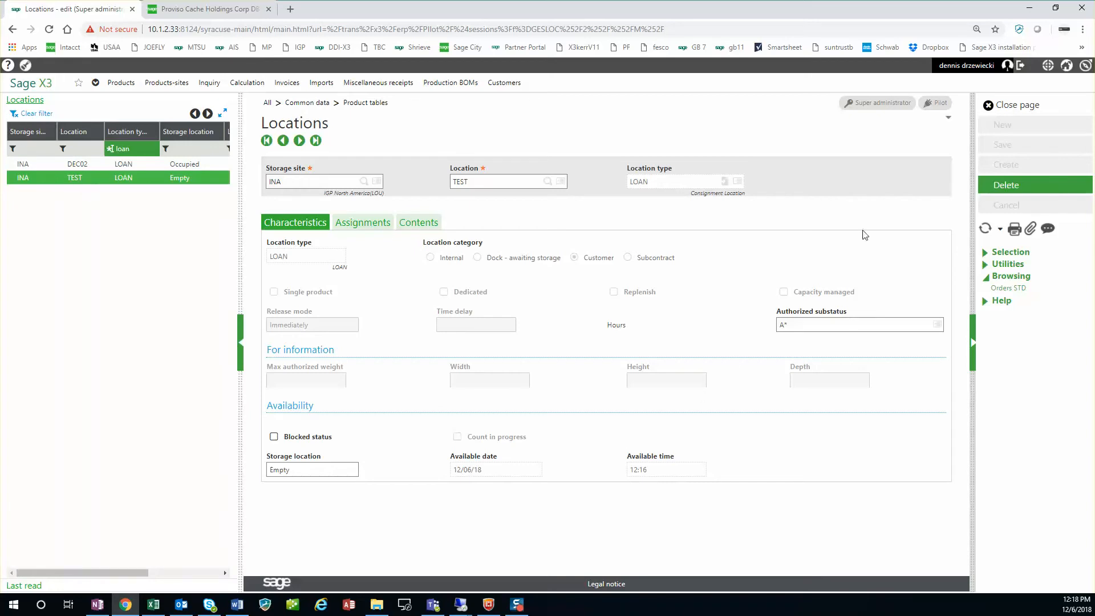
{"action": "left_click", "coordinate": [1024, 106]}
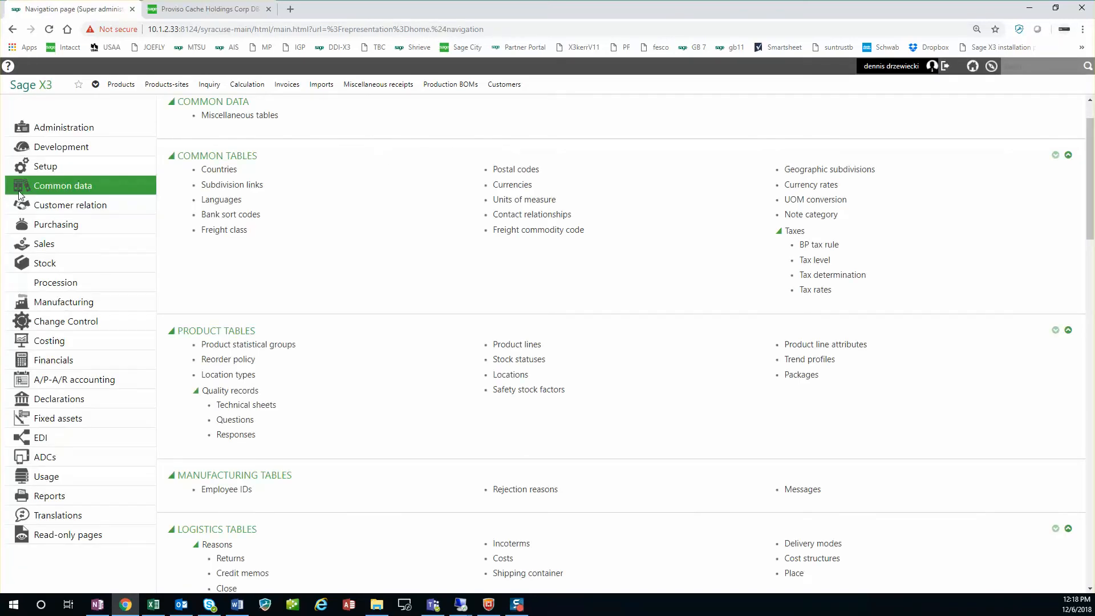
Step: Open customer TEST and check in its commercial settings whether loans are authorized
{"action": "scroll", "coordinate": [364, 141], "scroll_direction": "up", "scroll_amount": 1}
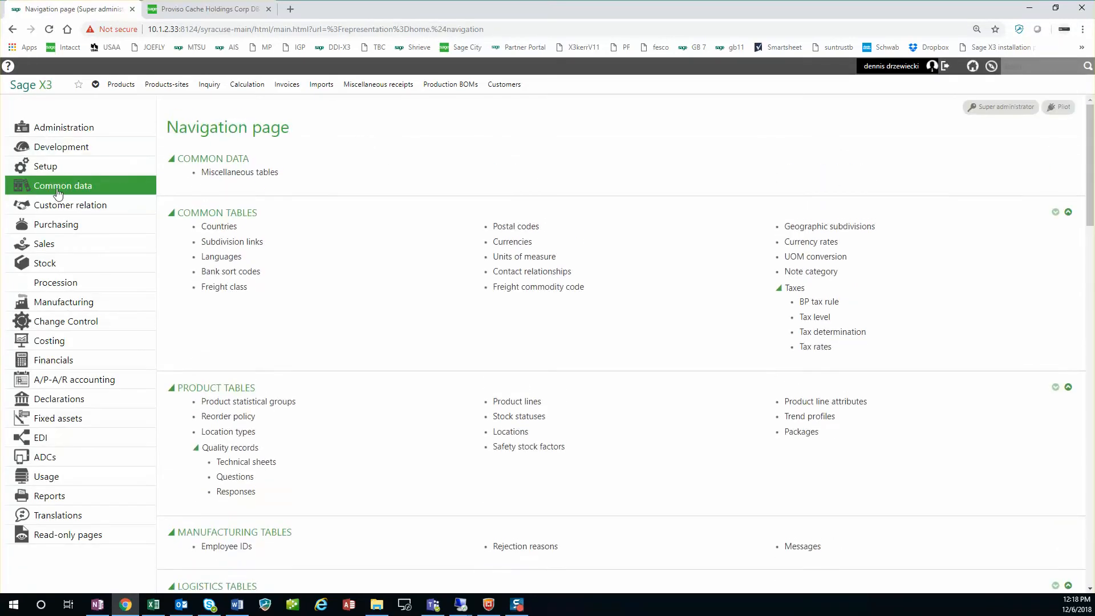
{"action": "left_click", "coordinate": [502, 87]}
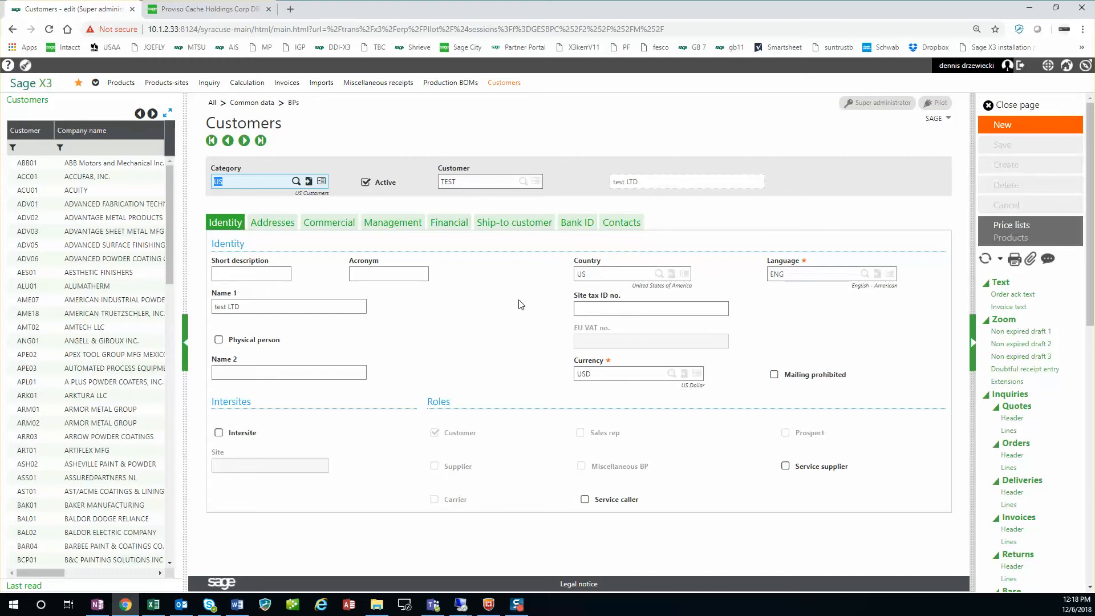
{"action": "left_click", "coordinate": [285, 223]}
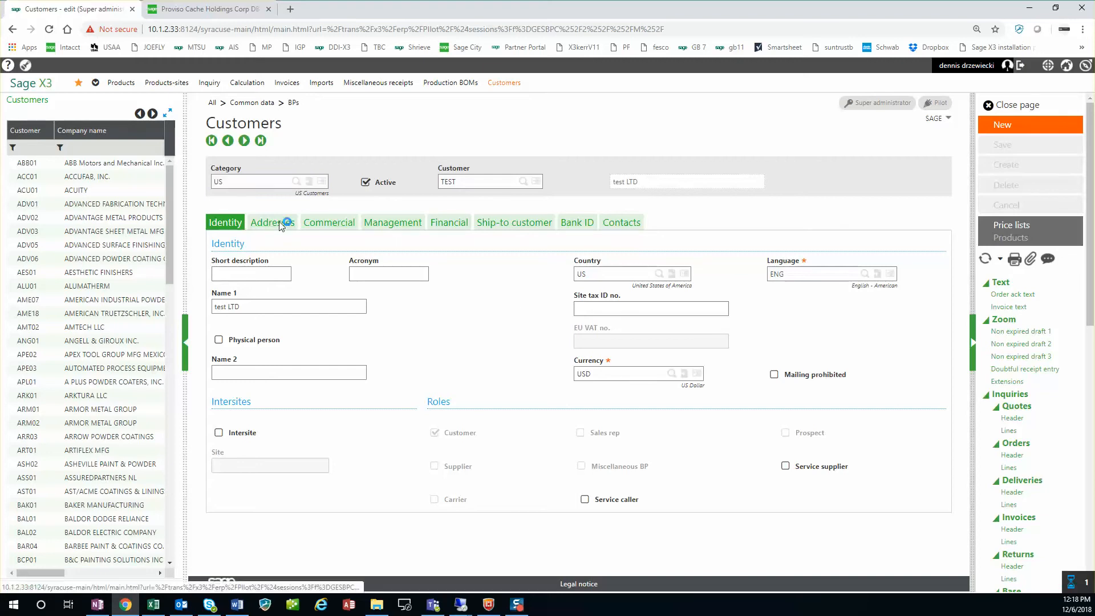
{"action": "left_click", "coordinate": [342, 226]}
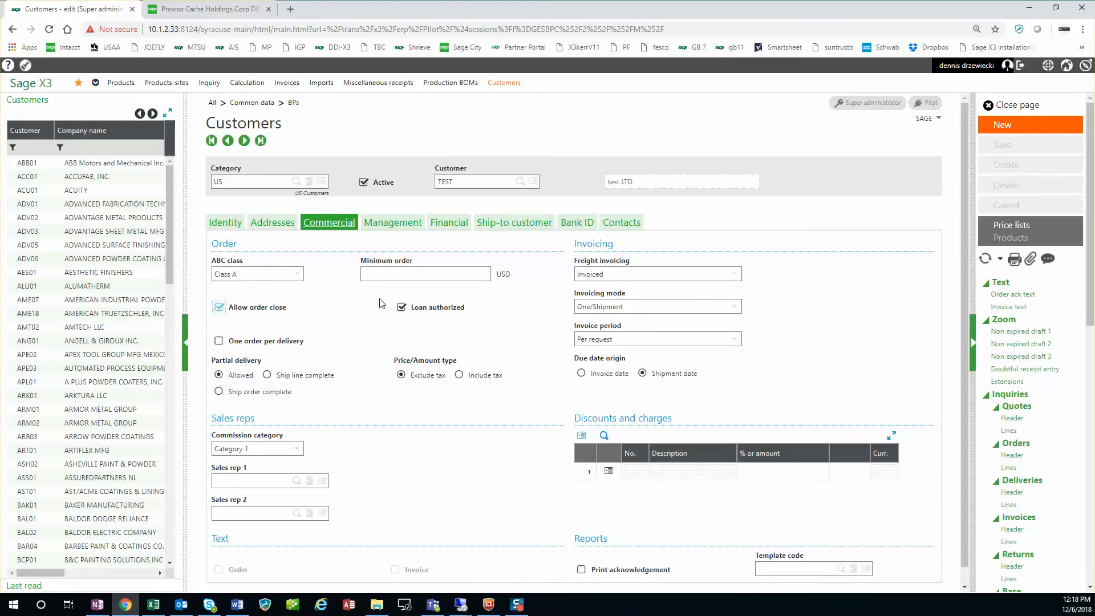
Step: Set Company name 1 of the customer's MAIN ship-to address to "test" and save the record
{"action": "left_click", "coordinate": [535, 225]}
{"action": "left_click", "coordinate": [581, 325]}
{"action": "left_click_drag", "start_coordinate": [581, 326], "coordinate": [434, 326]}
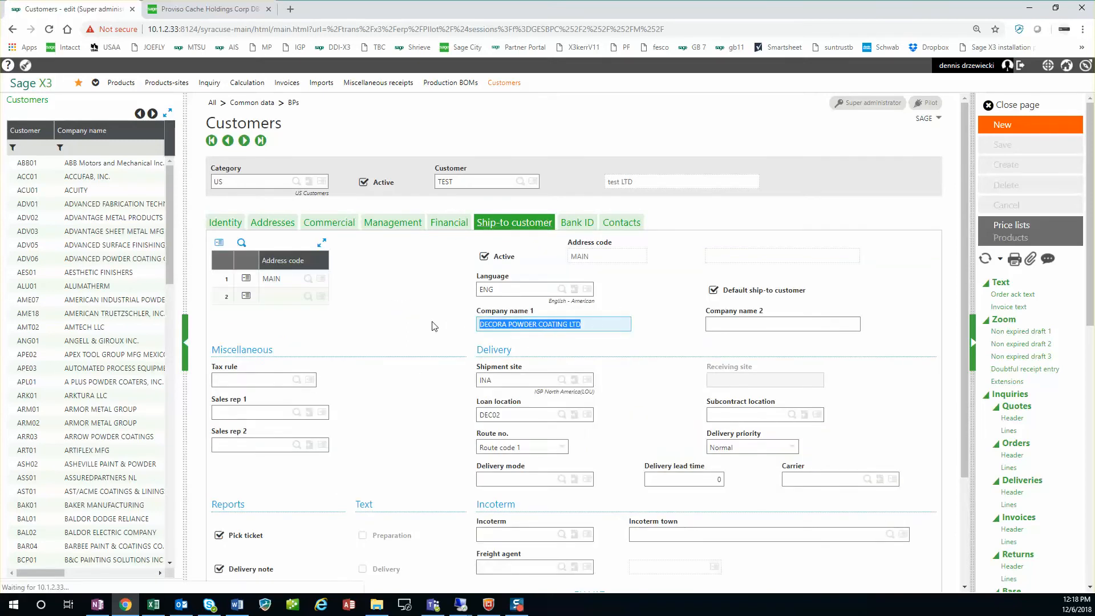
{"action": "type", "text": "test"}
{"action": "key", "text": "Tab"}
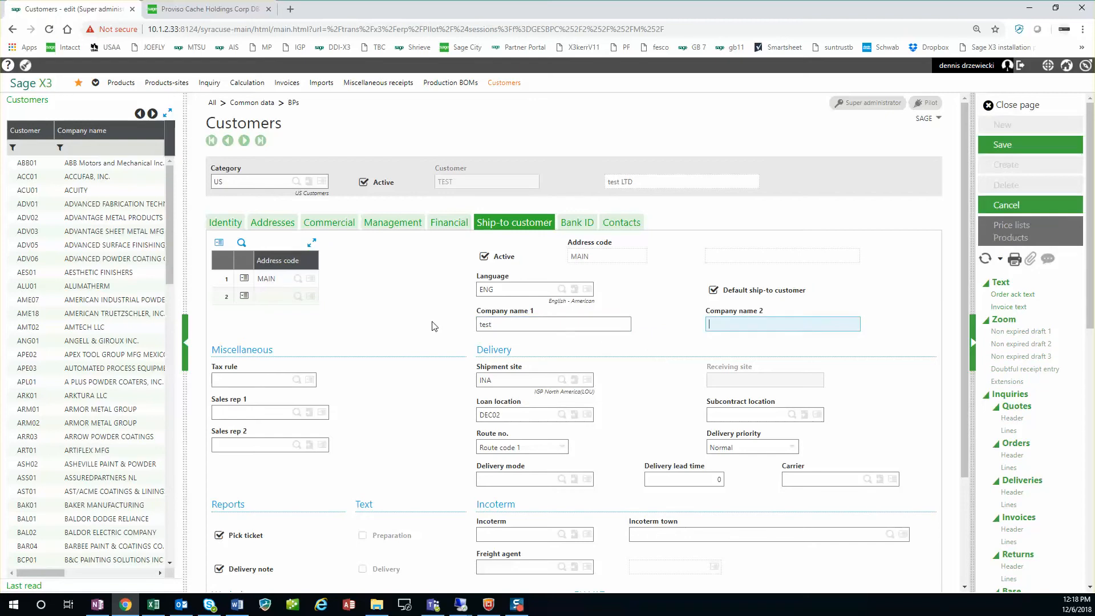
{"action": "left_click", "coordinate": [1002, 145]}
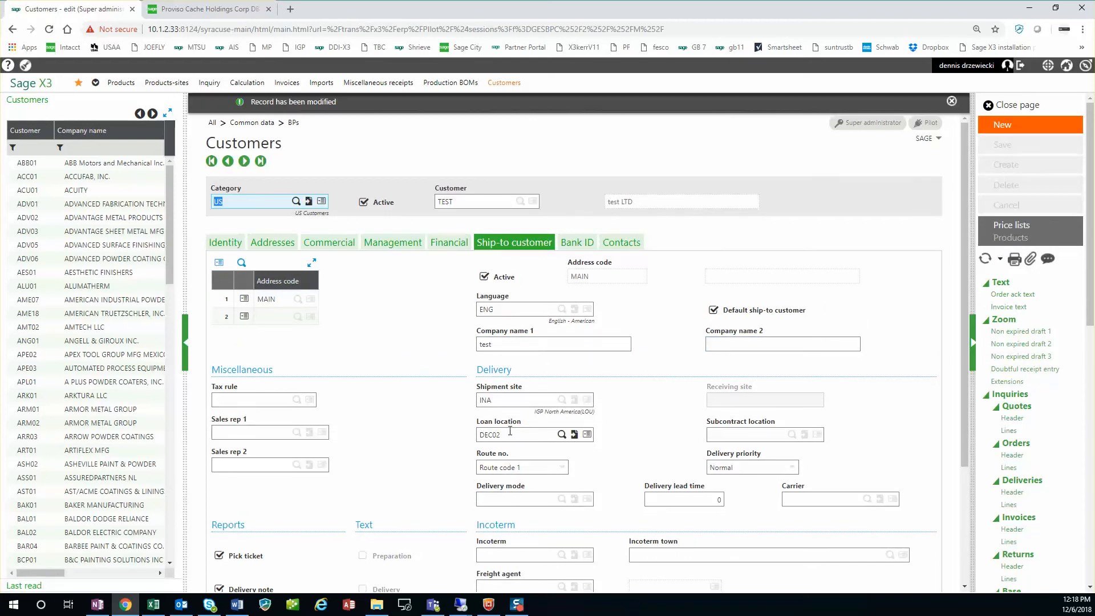
Step: Set the ship-to customer's loan location to TEST, save the customer record and close it
{"action": "left_click", "coordinate": [505, 401]}
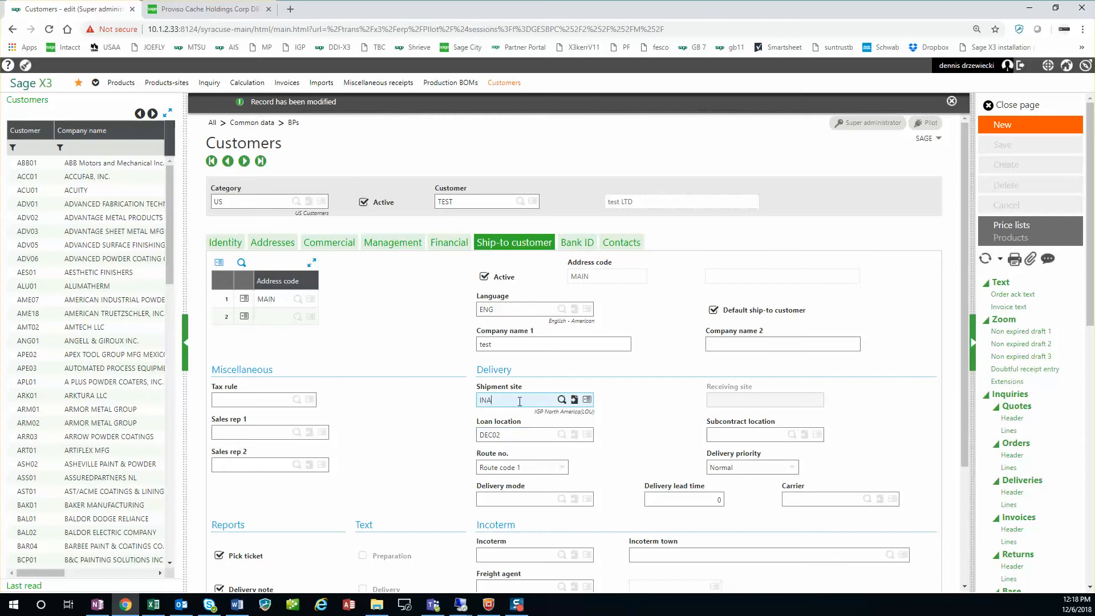
{"action": "double_click", "coordinate": [515, 437]}
{"action": "type", "text": "TEST"}
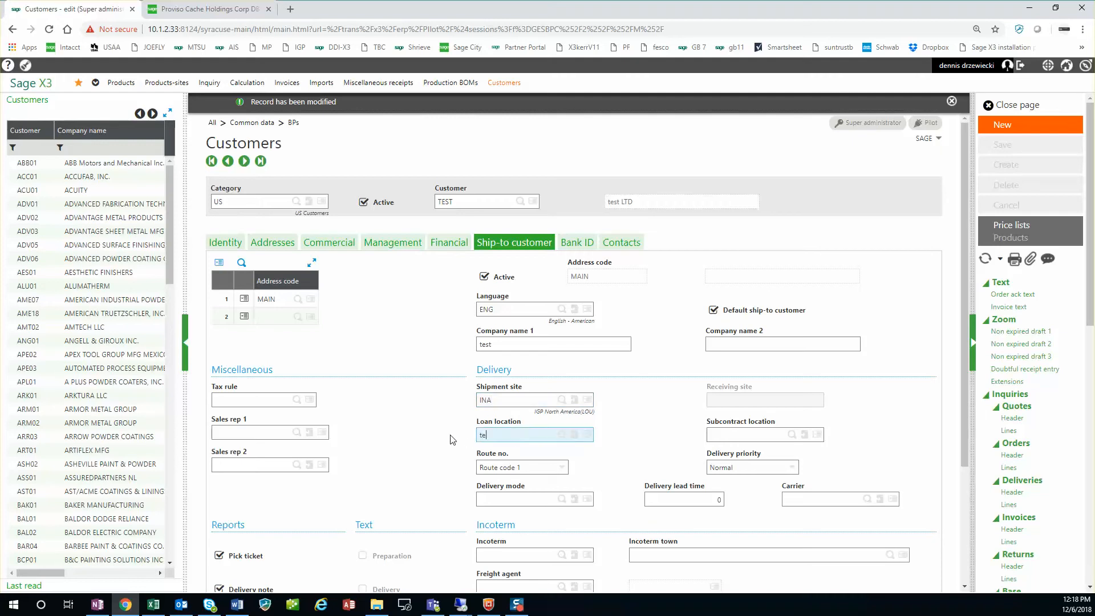
{"action": "key", "text": "Tab"}
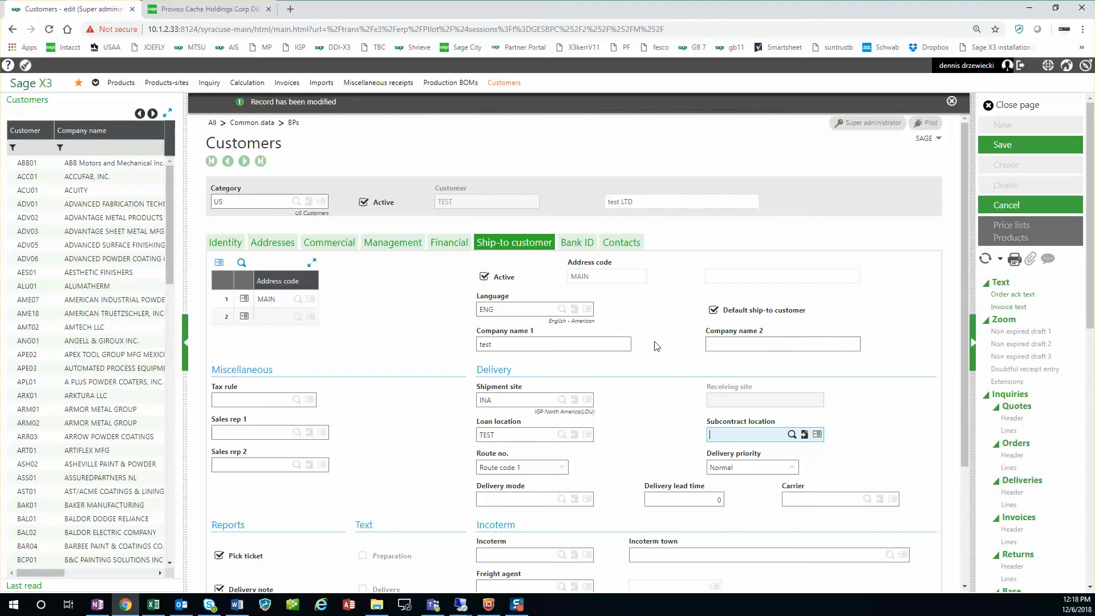
{"action": "left_click", "coordinate": [1003, 145]}
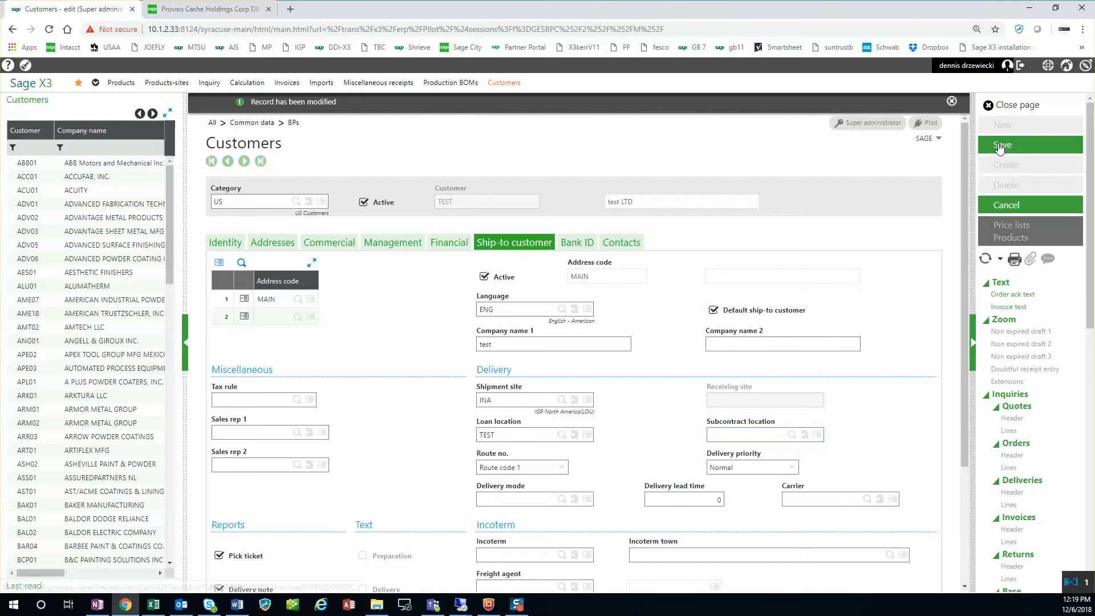
{"action": "left_click", "coordinate": [1010, 106]}
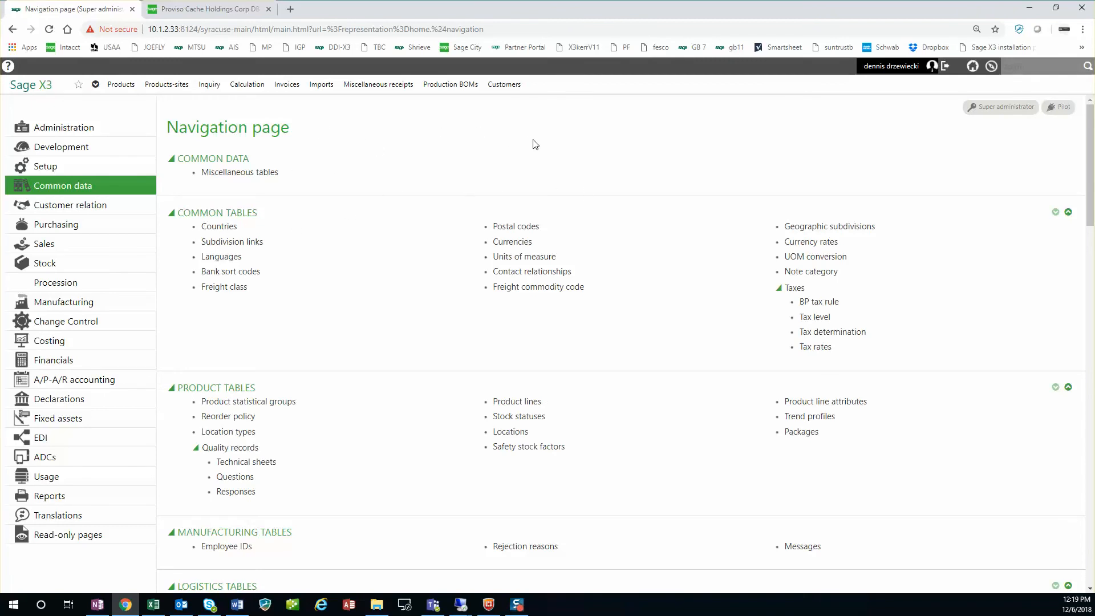
Step: Check the loan authorization in the sales data of product 531MB13047A00, closing the product record
{"action": "left_click", "coordinate": [125, 86]}
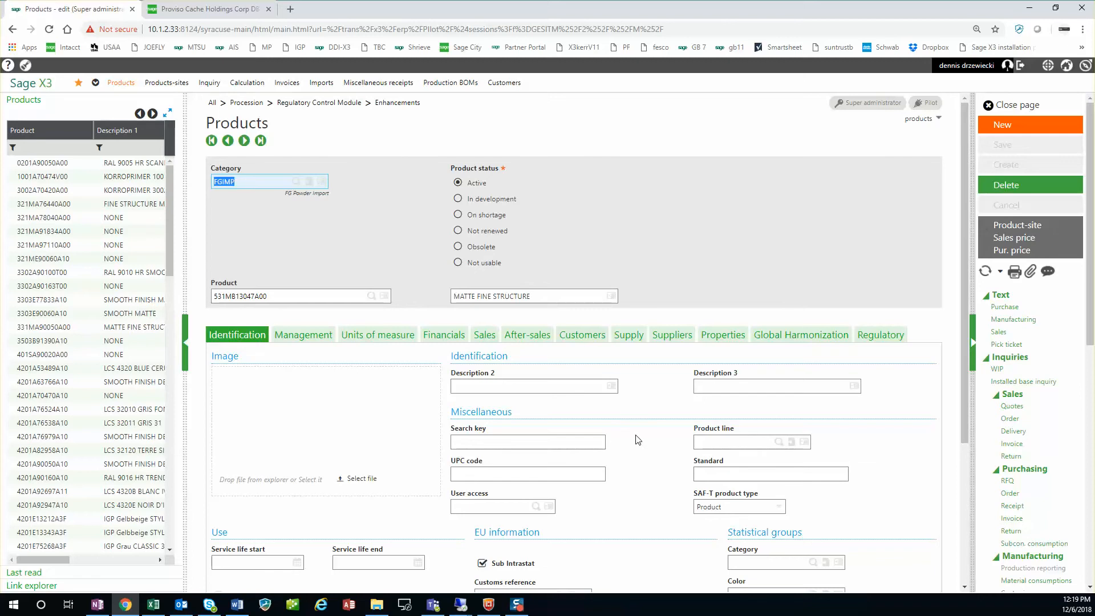
{"action": "scroll", "coordinate": [638, 440], "scroll_direction": "down", "scroll_amount": 2}
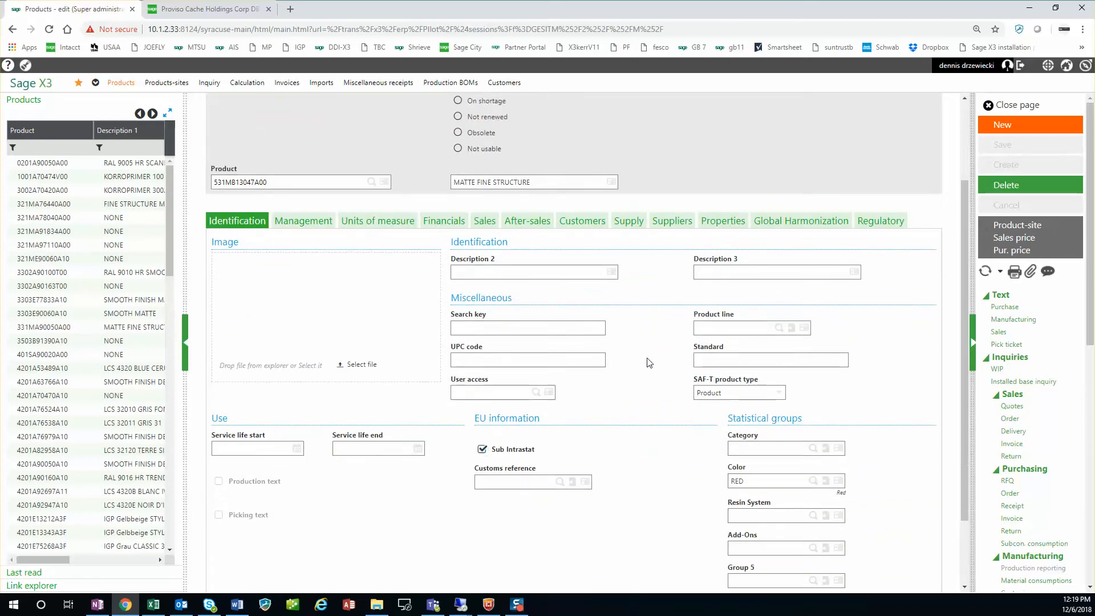
{"action": "left_click", "coordinate": [486, 222]}
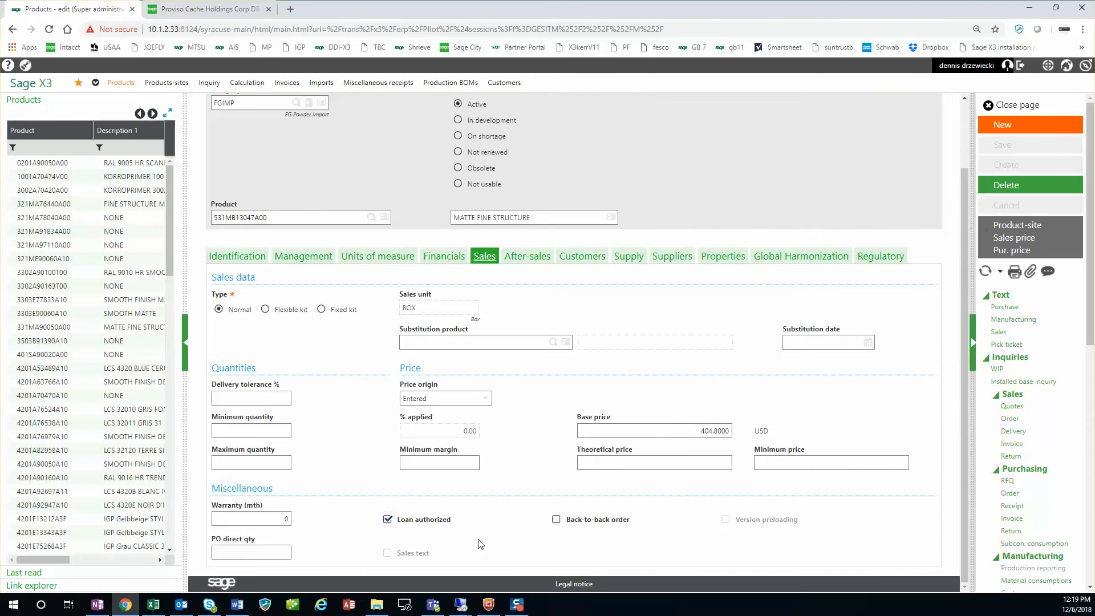
{"action": "left_click", "coordinate": [1015, 105]}
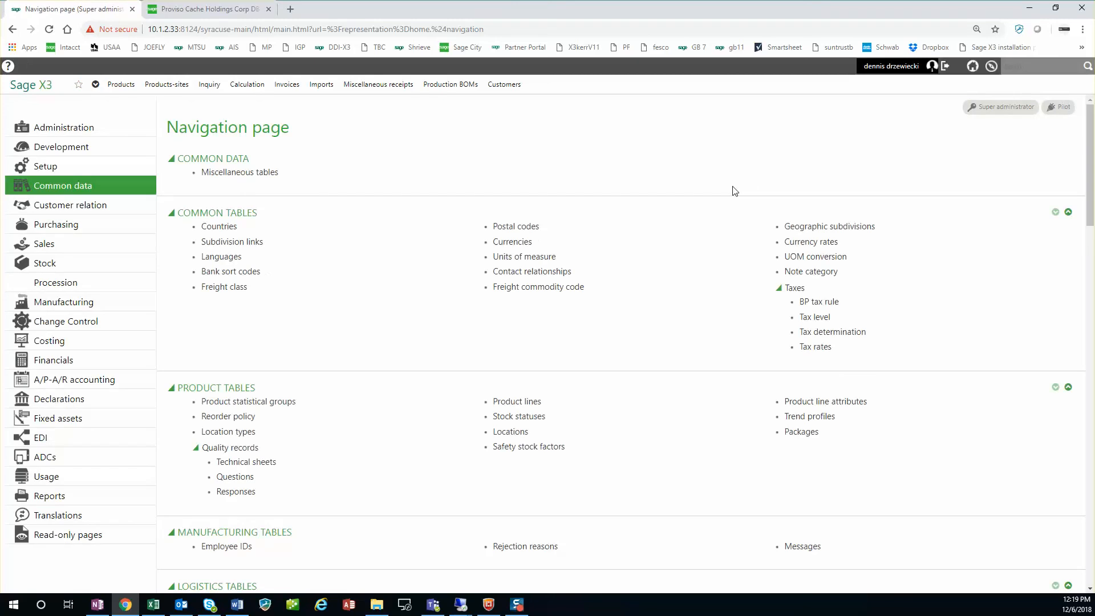
Step: Start a full-entry sales order for sales site INA with order type SOL
{"action": "left_click", "coordinate": [99, 244]}
{"action": "left_click", "coordinate": [216, 296]}
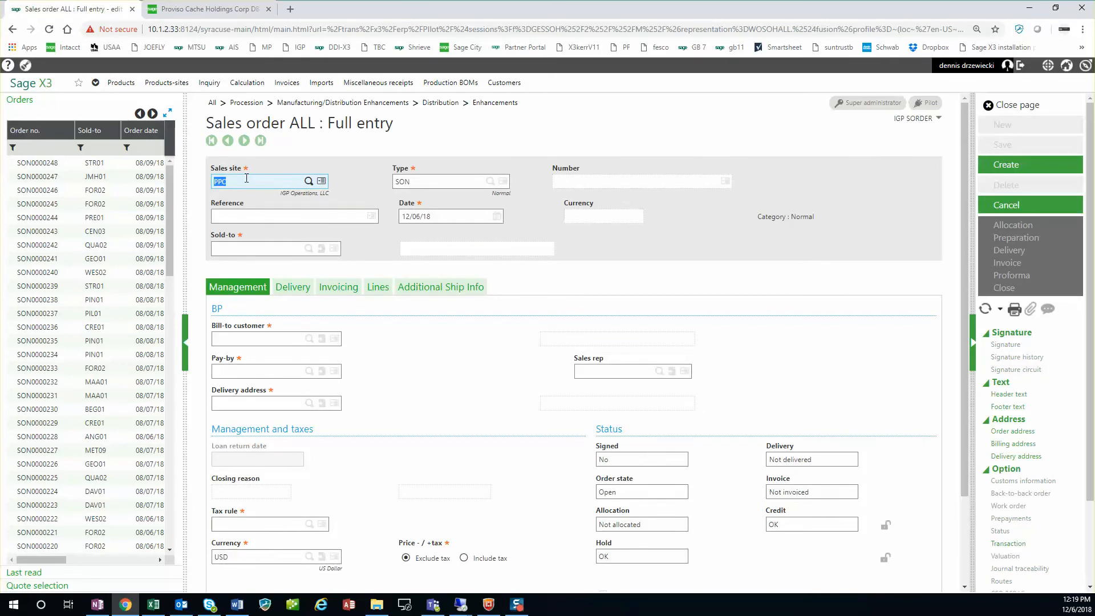
{"action": "type", "text": "ina"}
{"action": "key", "text": "Tab"}
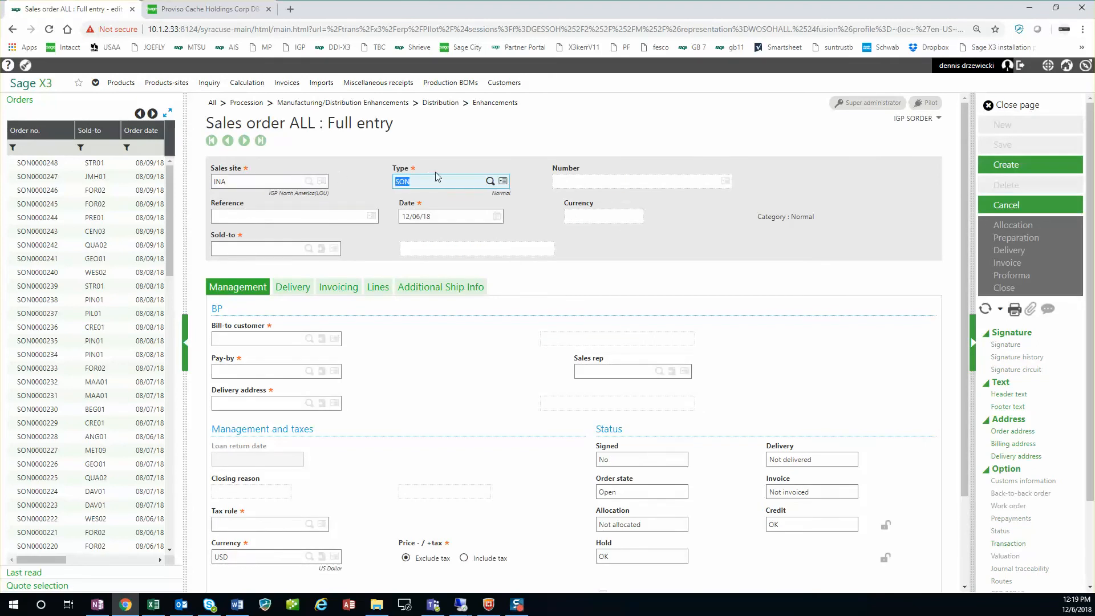
{"action": "type", "text": "sol"}
{"action": "key", "text": "Tab"}
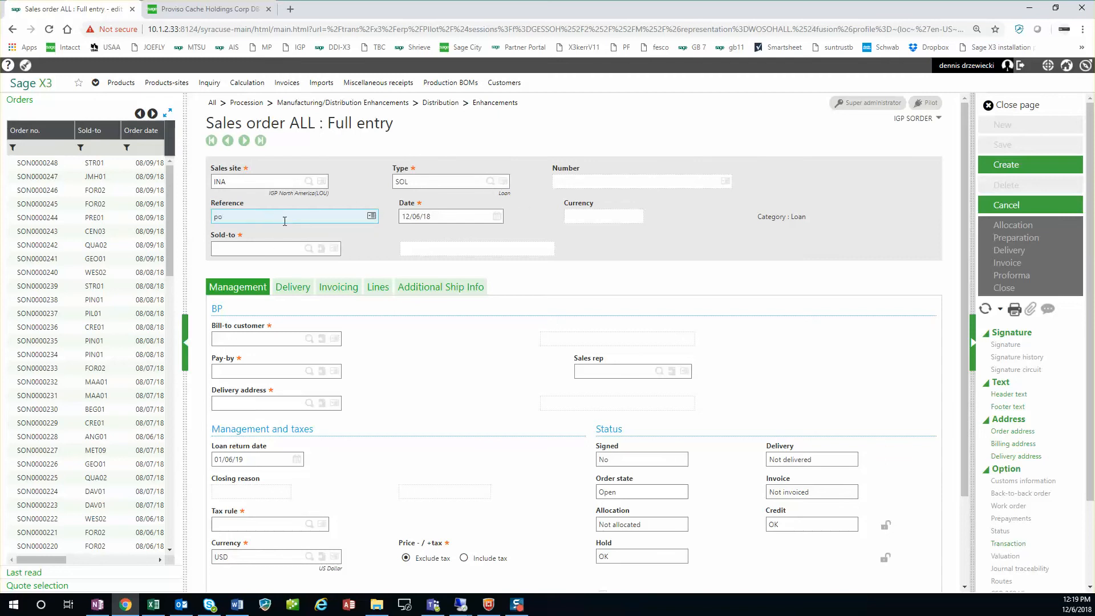
Step: Enter "po #" as the order reference and TEST as the sold-to customer
{"action": "key", "text": "Tab"}
{"action": "left_click", "coordinate": [279, 255]}
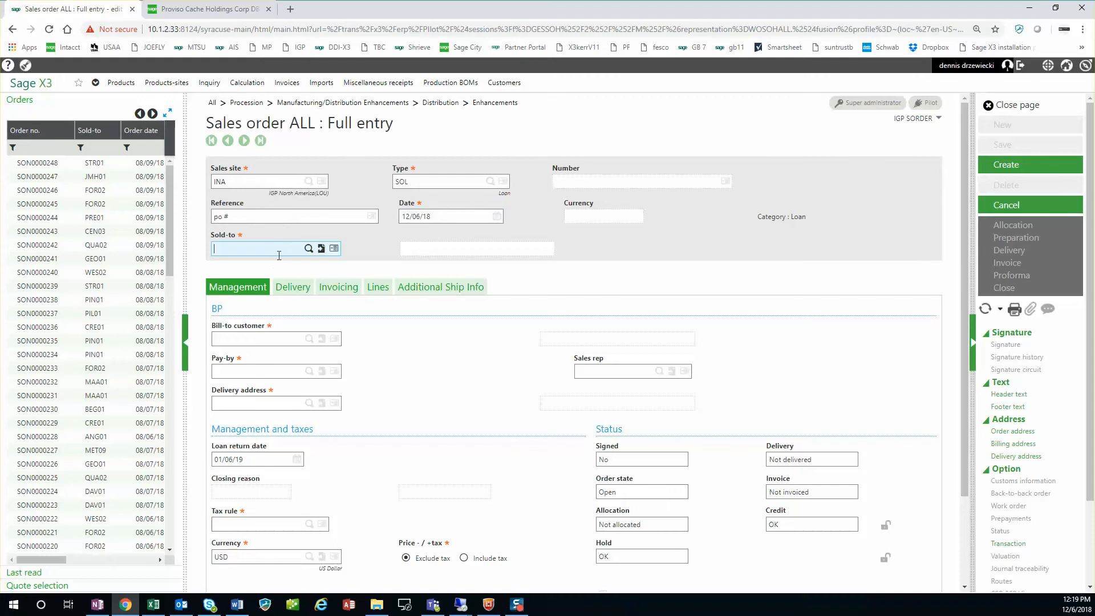
{"action": "type", "text": "test"}
{"action": "key", "text": "Tab"}
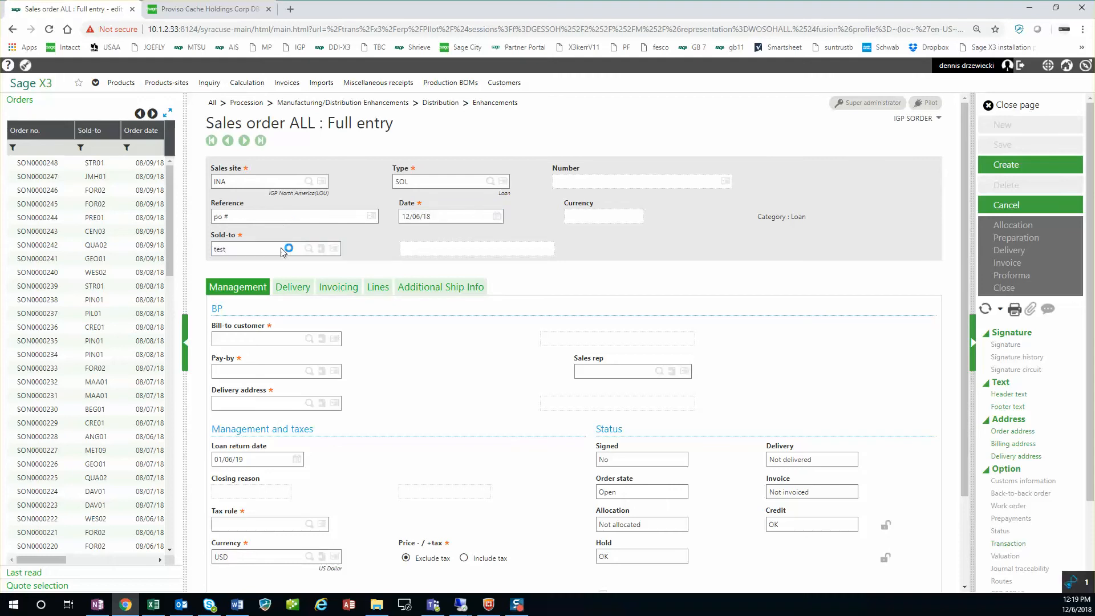
Step: Review the loan order's management, delivery and invoicing details, including the loan return date
{"action": "scroll", "coordinate": [447, 459], "scroll_direction": "down", "scroll_amount": 2}
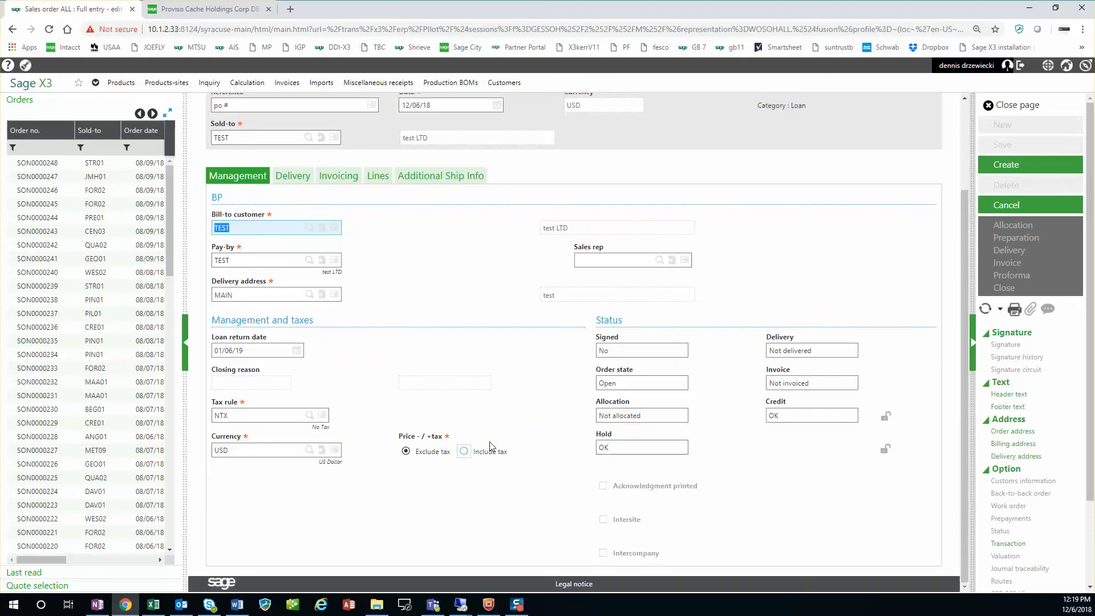
{"action": "left_click", "coordinate": [291, 176]}
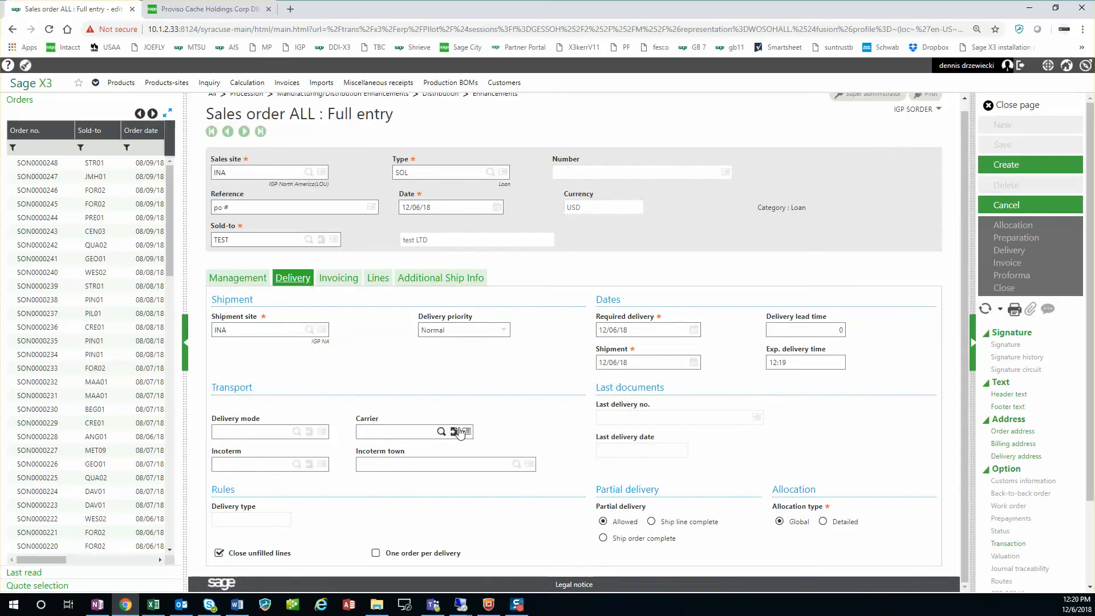
{"action": "left_click", "coordinate": [340, 280]}
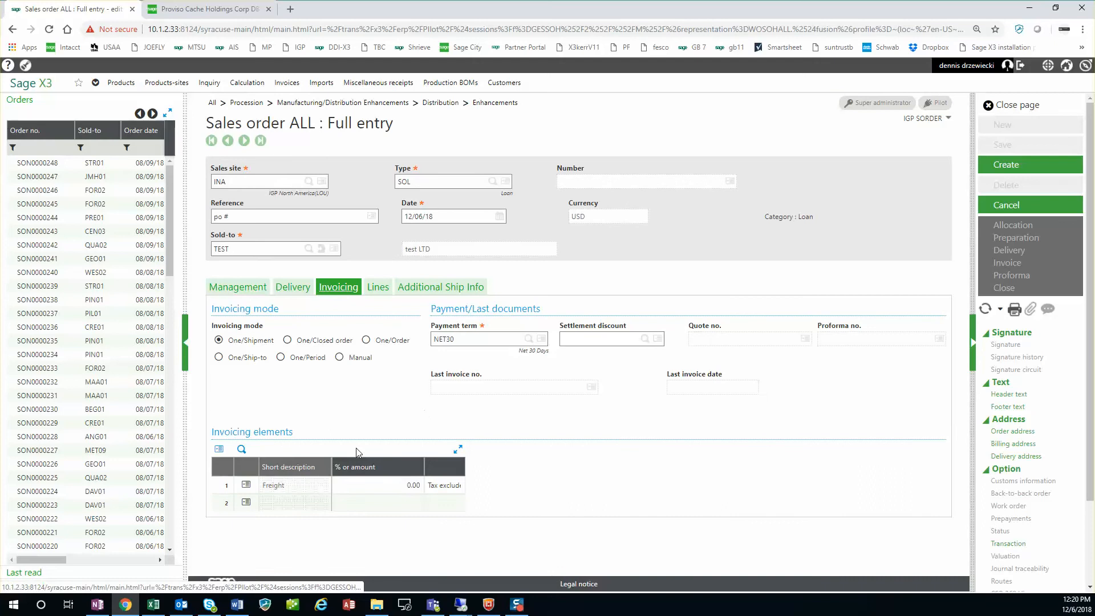
{"action": "left_click", "coordinate": [377, 288]}
{"action": "left_click", "coordinate": [336, 287]}
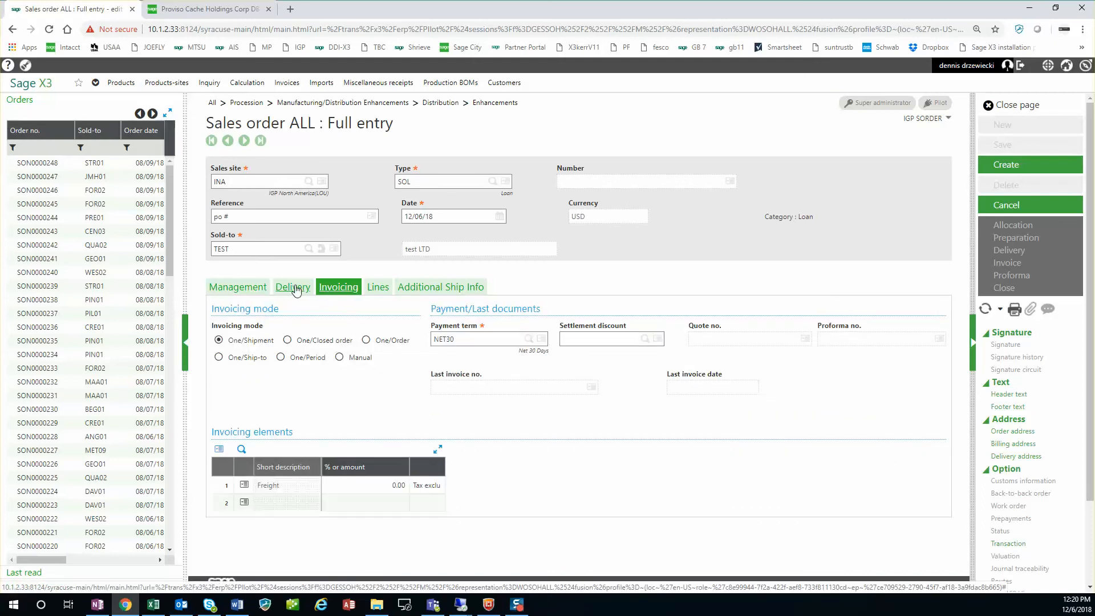
{"action": "left_click", "coordinate": [296, 288]}
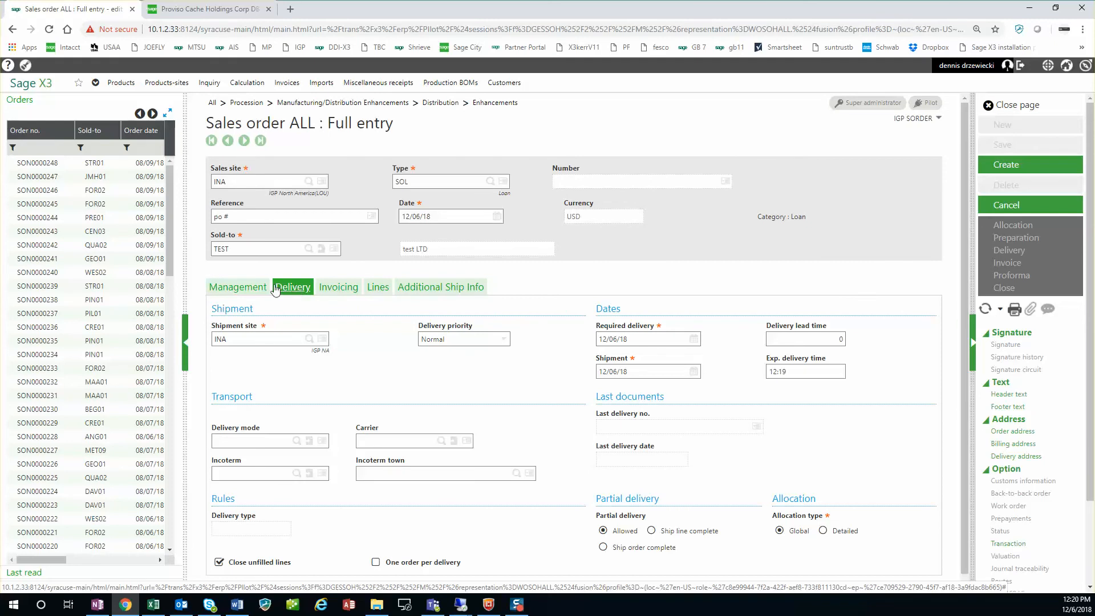
{"action": "left_click", "coordinate": [245, 288]}
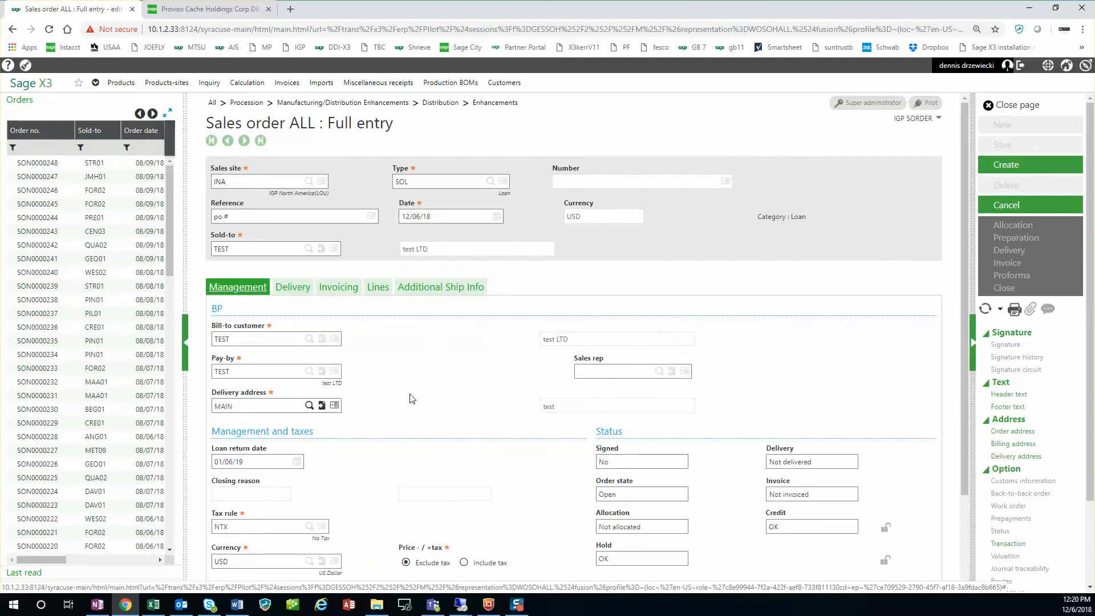
{"action": "left_click", "coordinate": [259, 464]}
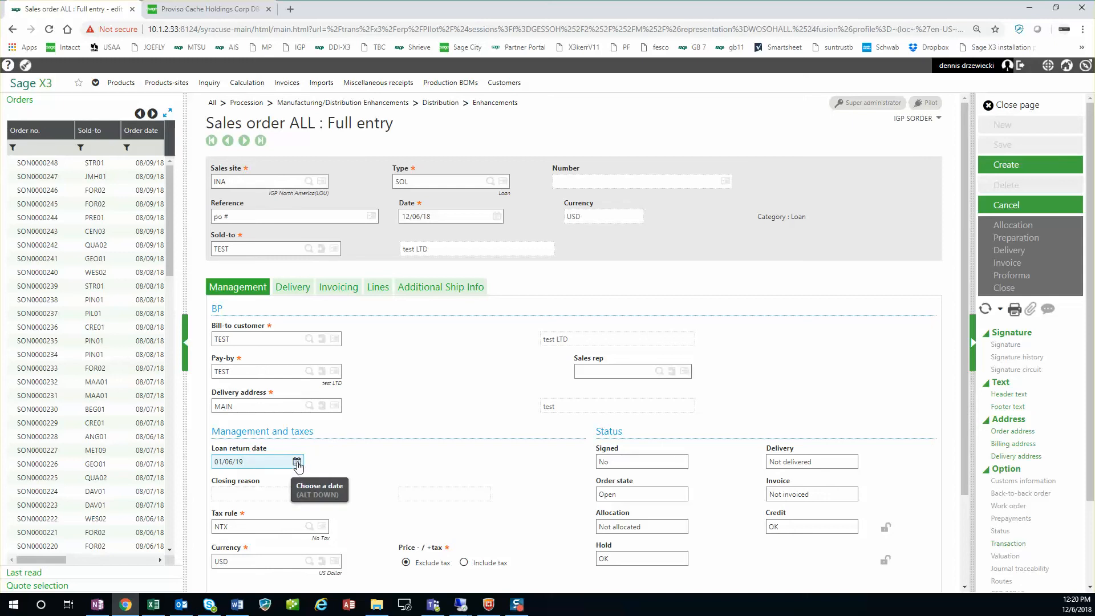
Step: Set the loan return date to 12/06/18 and try to create the order
{"action": "left_click", "coordinate": [297, 463]}
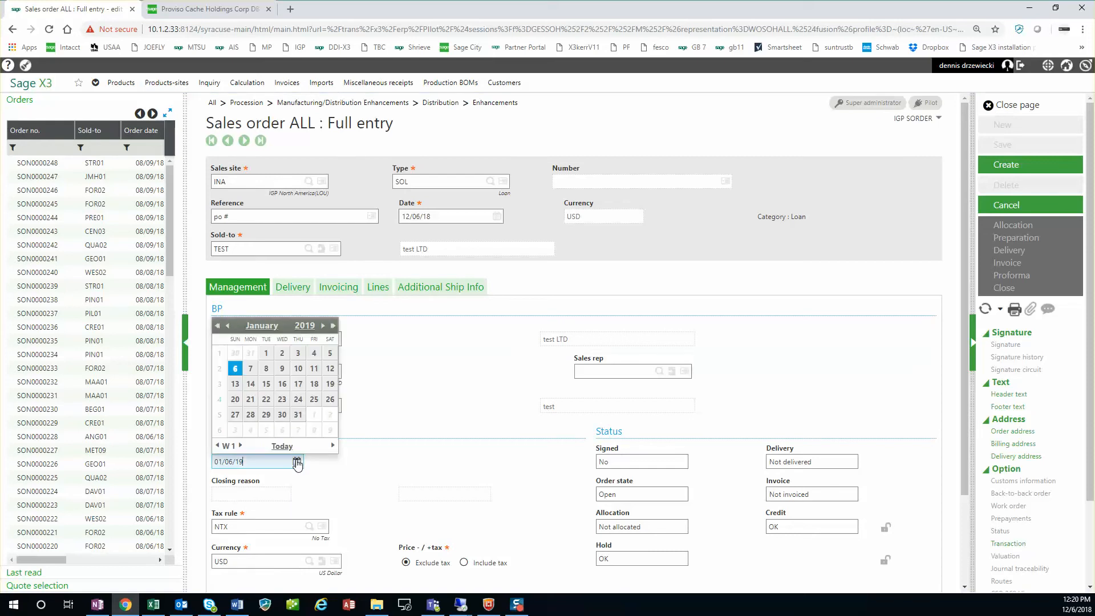
{"action": "left_click", "coordinate": [283, 446]}
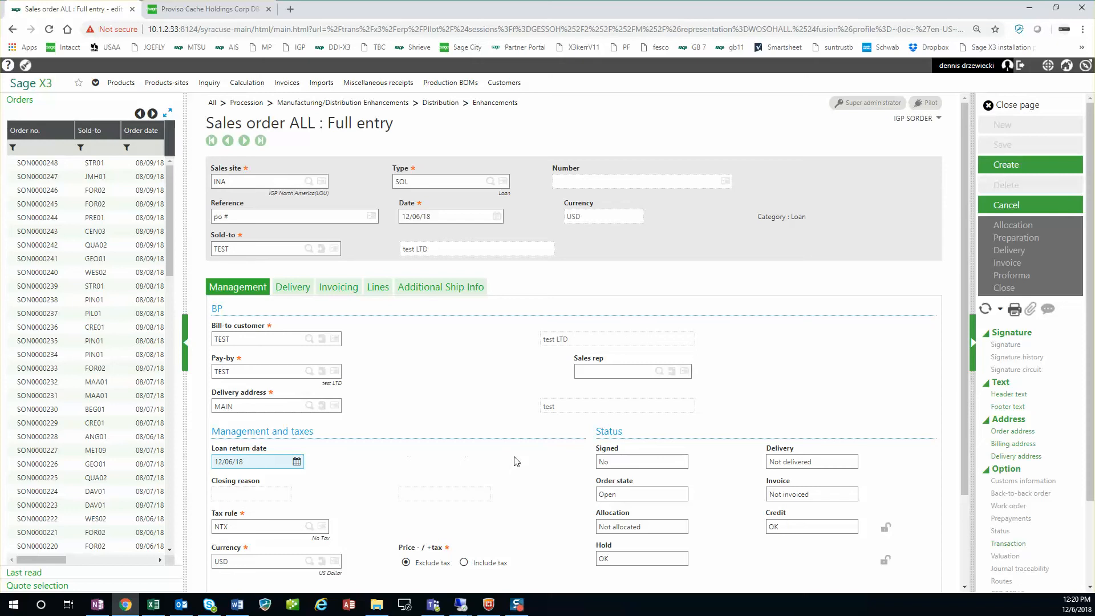
{"action": "key", "text": "Tab"}
{"action": "left_click", "coordinate": [1007, 167]}
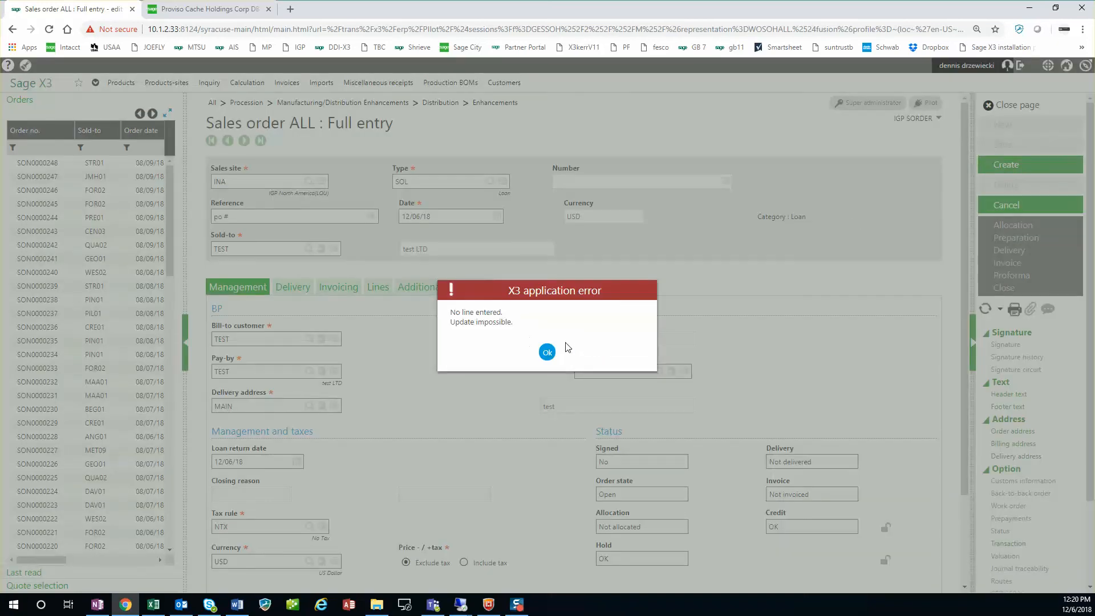
{"action": "left_click", "coordinate": [548, 350]}
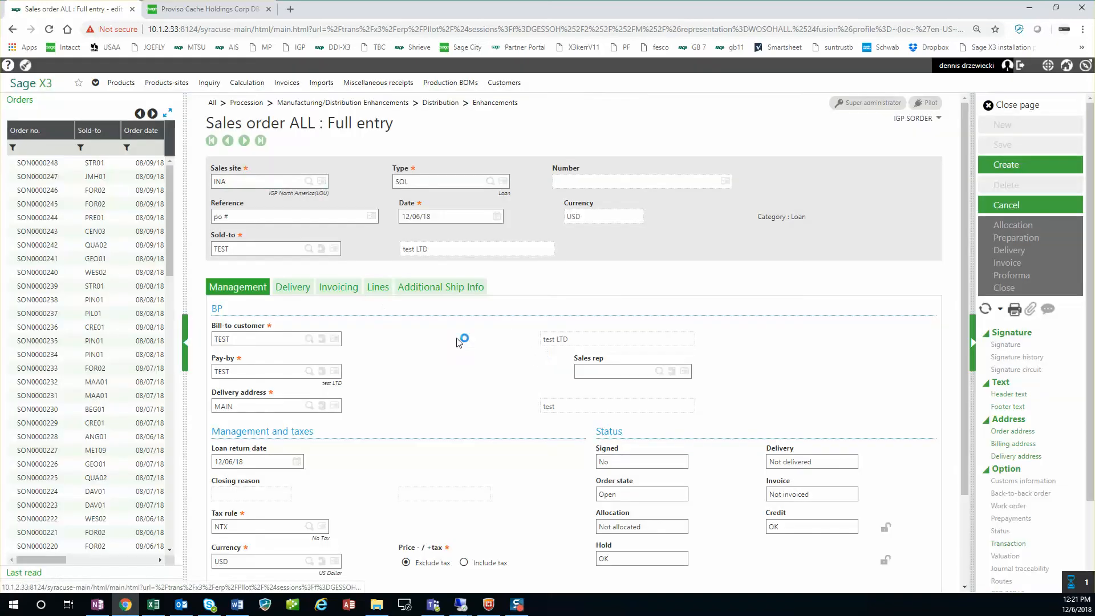
Step: Start the first order line and copy the product code 531MB13047A00 from the product record in a separate session
{"action": "left_click", "coordinate": [378, 287]}
{"action": "left_click", "coordinate": [297, 349]}
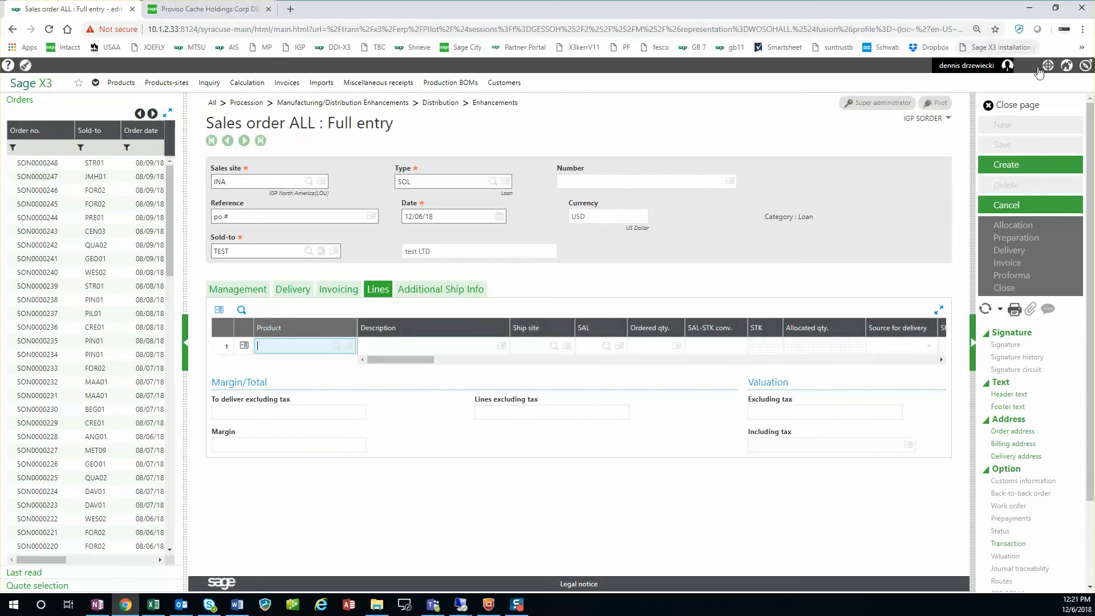
{"action": "left_click", "coordinate": [1070, 69]}
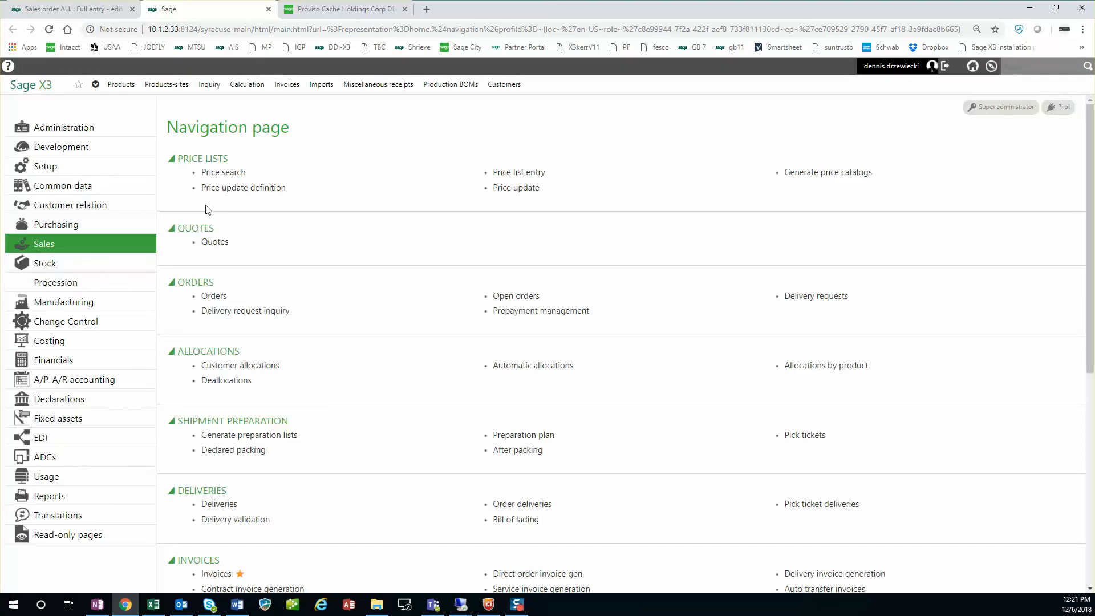
{"action": "left_click", "coordinate": [121, 85]}
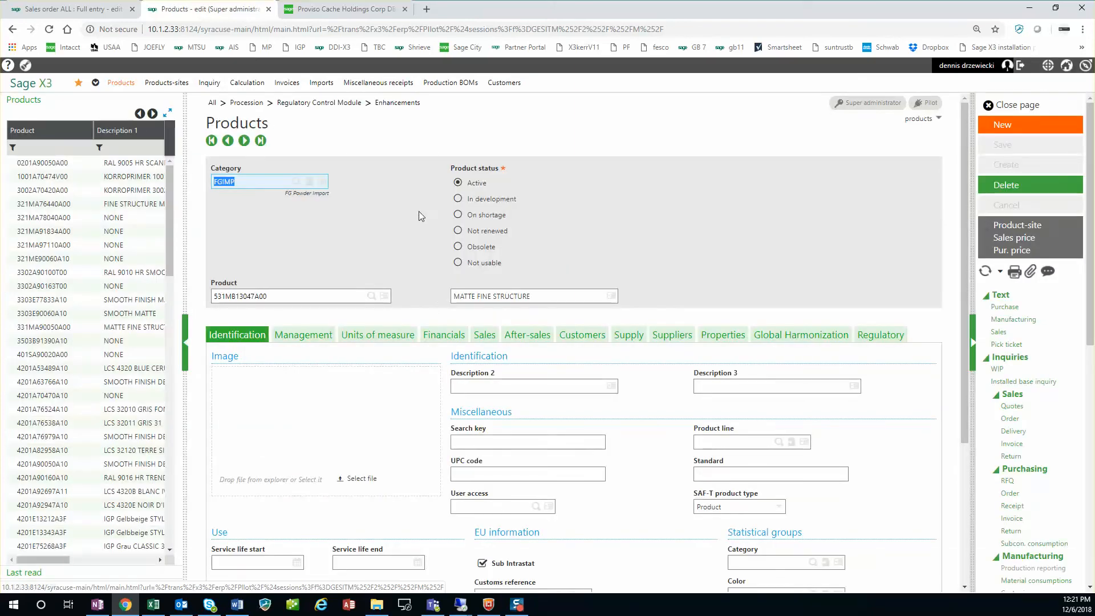
{"action": "left_click", "coordinate": [256, 295]}
{"action": "double_click", "coordinate": [257, 296]}
{"action": "right_click", "coordinate": [255, 298]}
{"action": "left_click", "coordinate": [298, 338]}
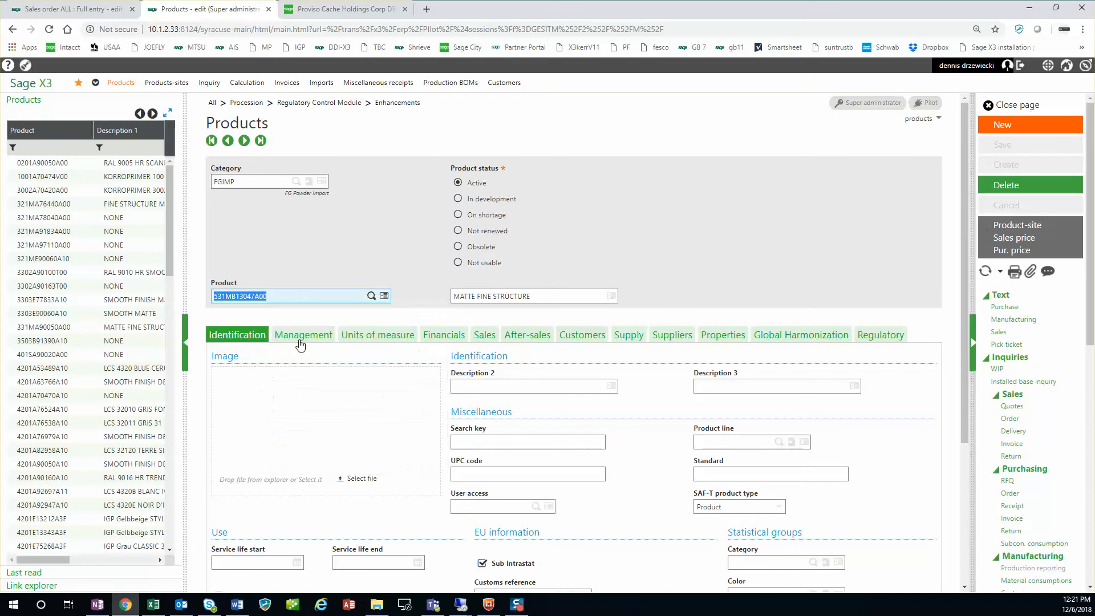
Step: Enter product 531MB13047A00 on the first order line with an ordered quantity of 1 BOX and create the order
{"action": "left_click", "coordinate": [90, 8]}
{"action": "left_click", "coordinate": [313, 346]}
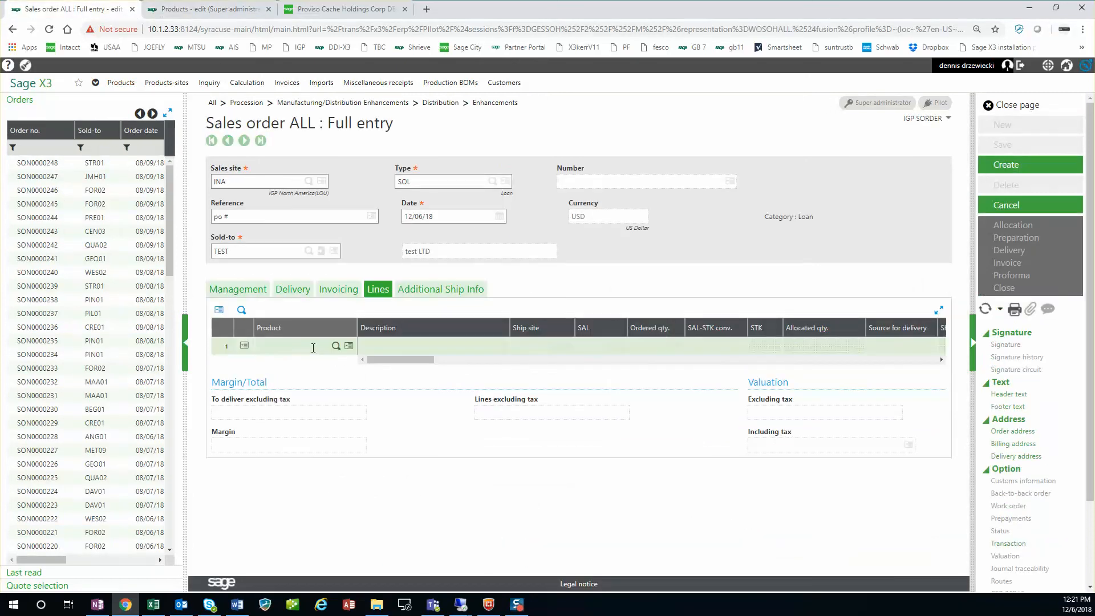
{"action": "key", "text": "ctrl+v"}
{"action": "key", "text": "Tab"}
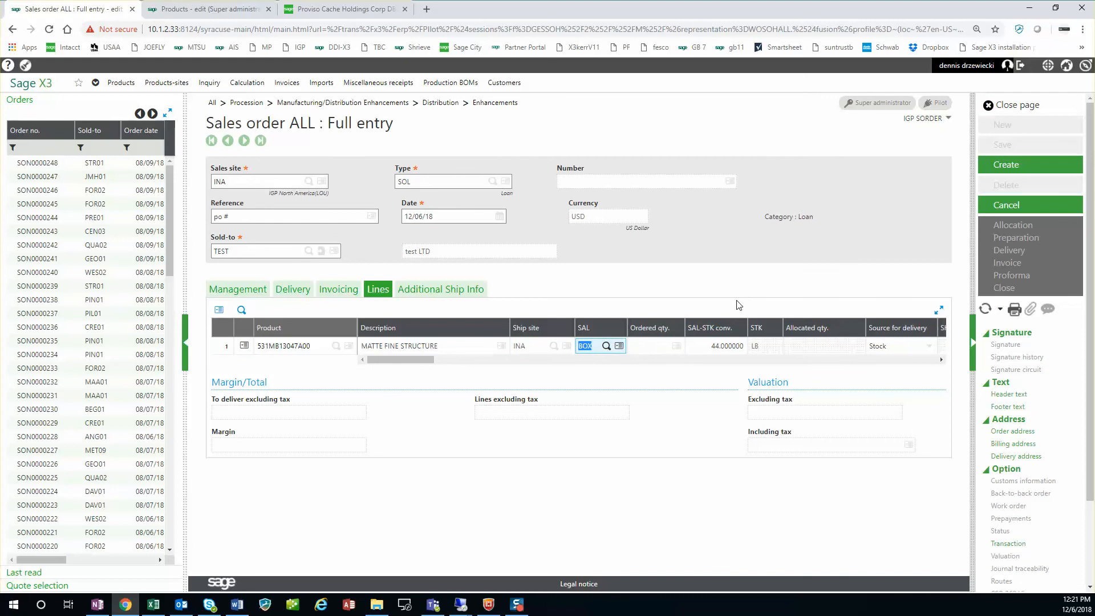
{"action": "key", "text": "Tab"}
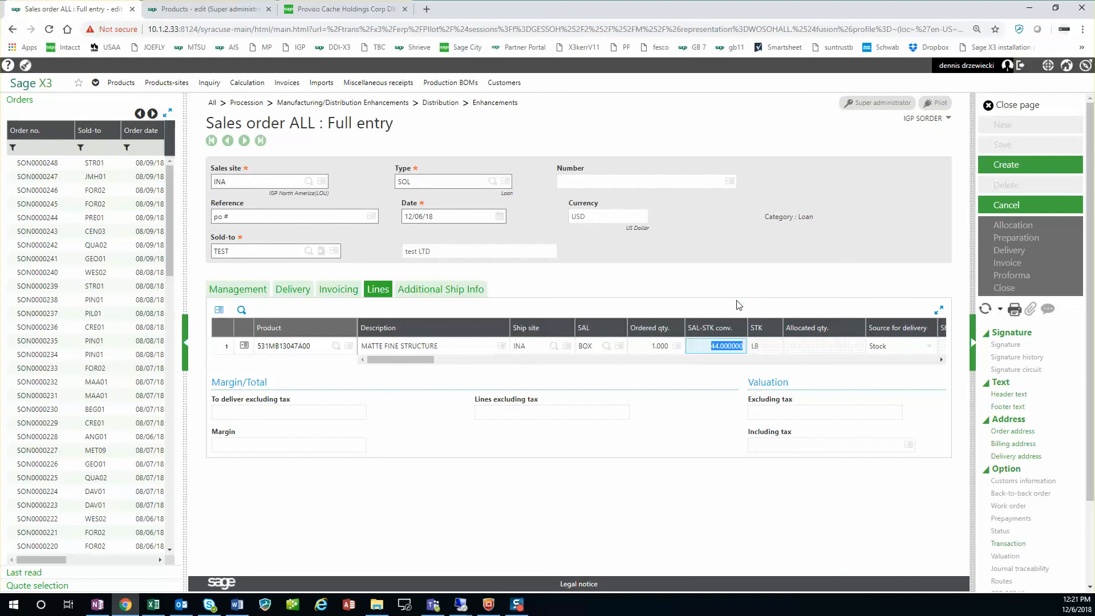
{"action": "left_click", "coordinate": [1006, 165]}
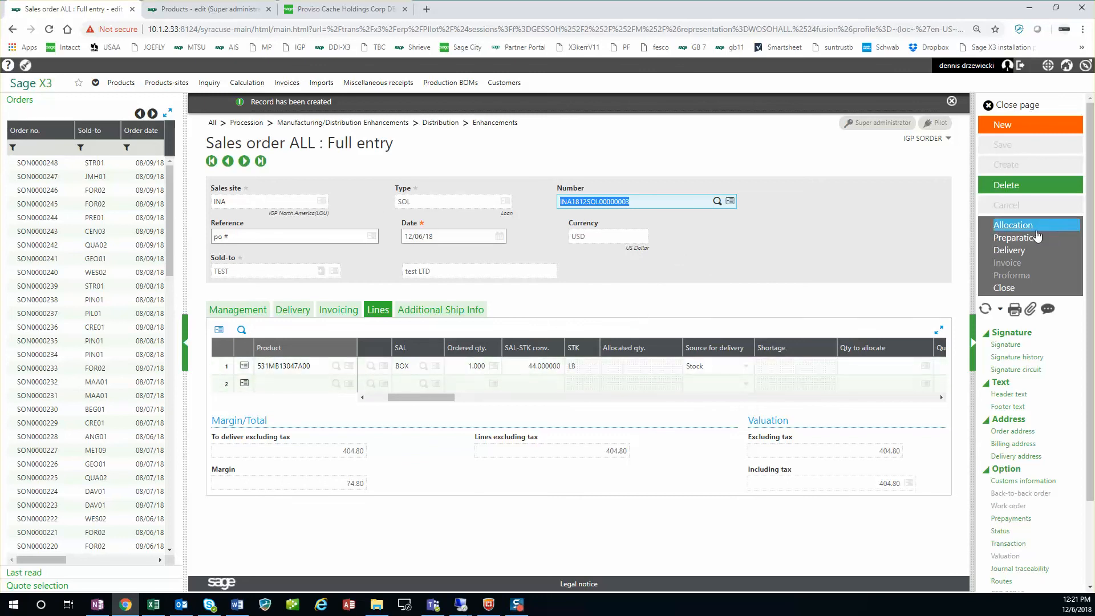
Step: Generate the delivery from the loan order and validate it, closing both the delivery and the order
{"action": "left_click", "coordinate": [1009, 250]}
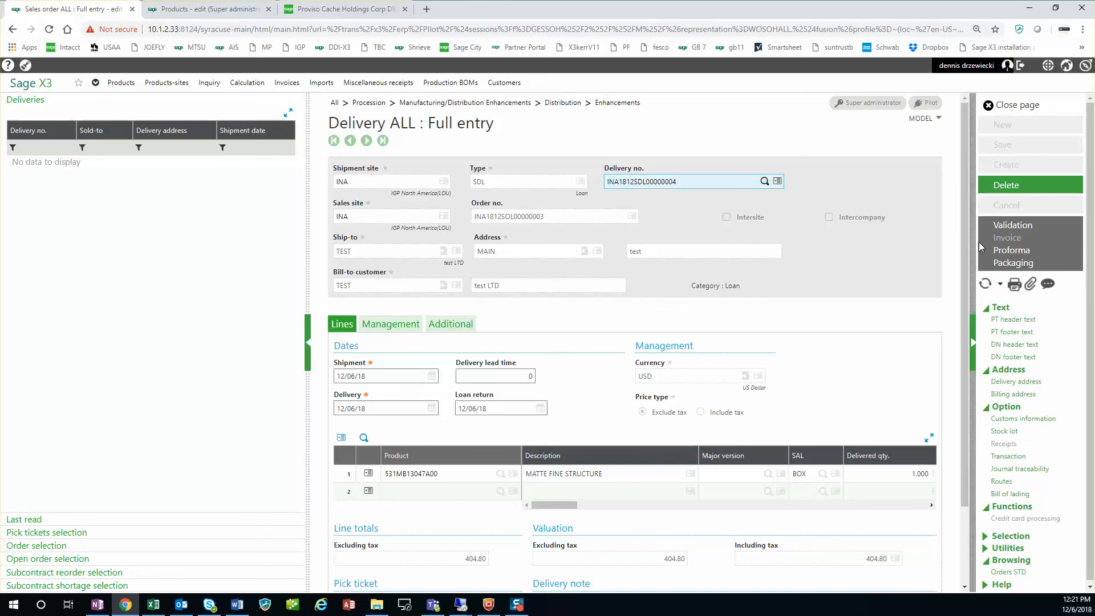
{"action": "left_click", "coordinate": [1013, 225]}
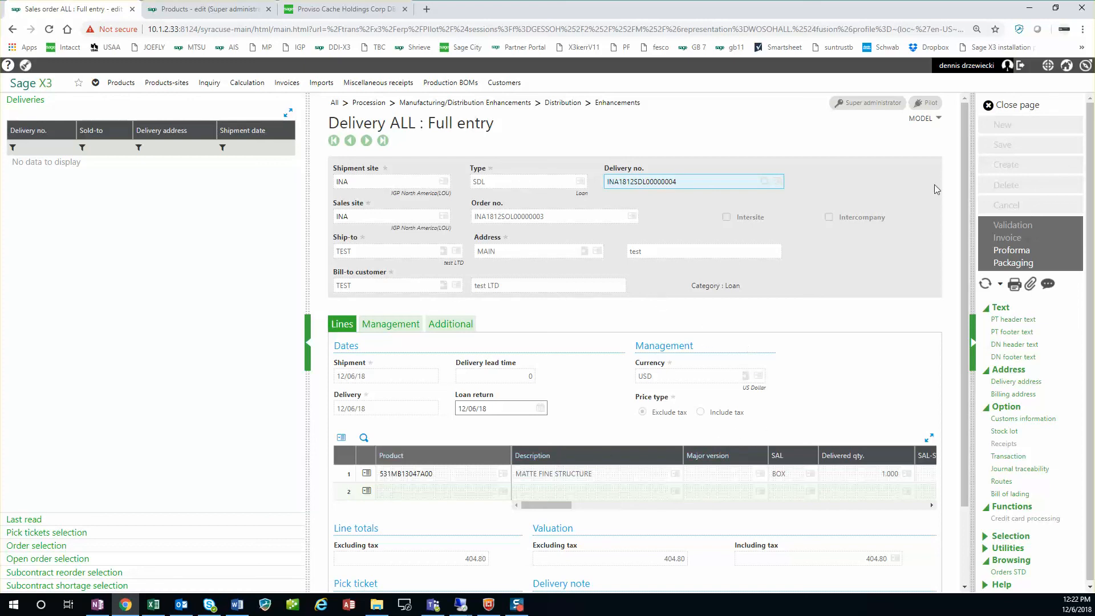
{"action": "left_click", "coordinate": [1017, 105]}
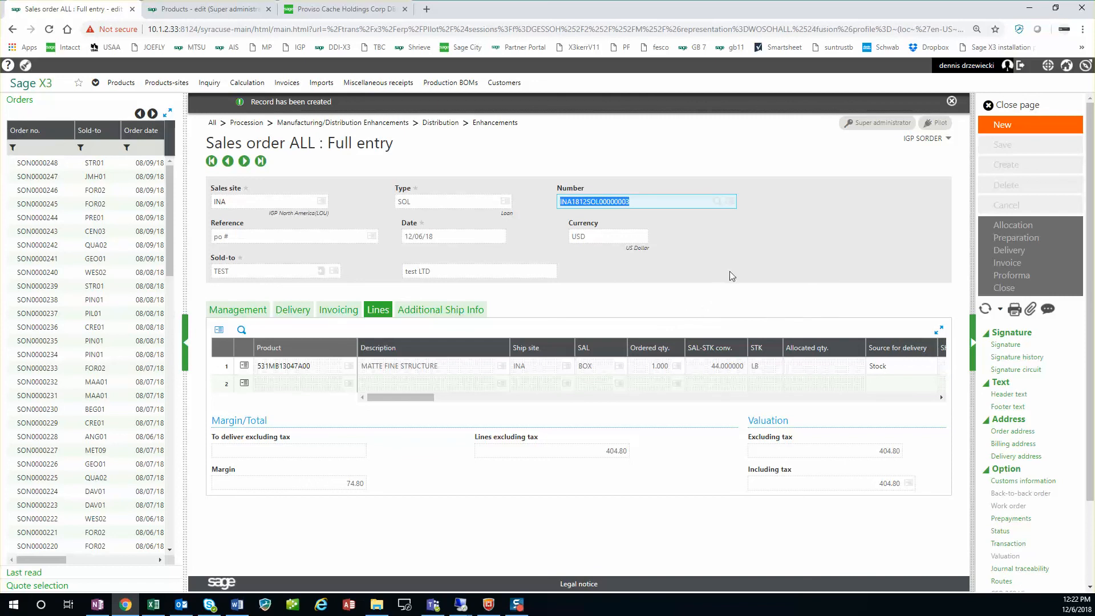
{"action": "left_click", "coordinate": [1008, 107]}
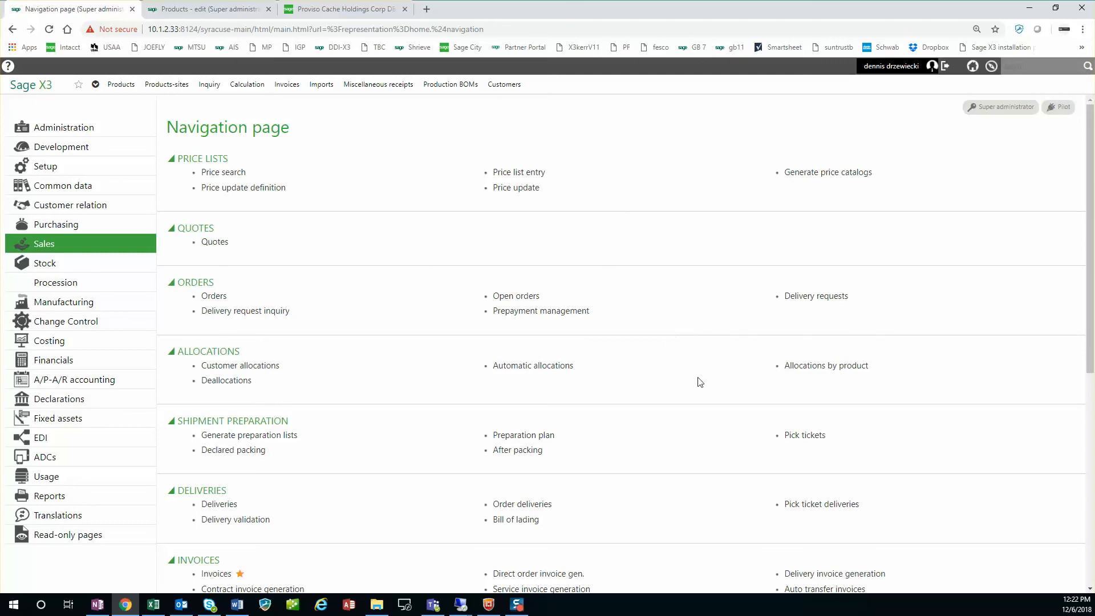
Step: Go to the stock functions and locate the stock change transactions among the internal transactions
{"action": "left_click", "coordinate": [126, 270]}
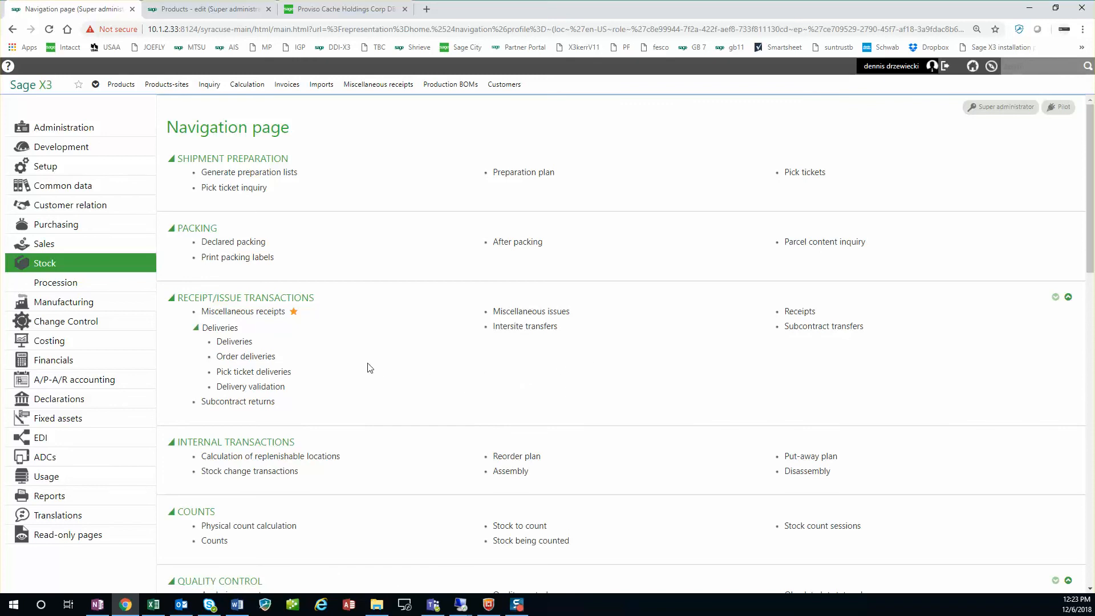
{"action": "scroll", "coordinate": [368, 368], "scroll_direction": "down", "scroll_amount": 1}
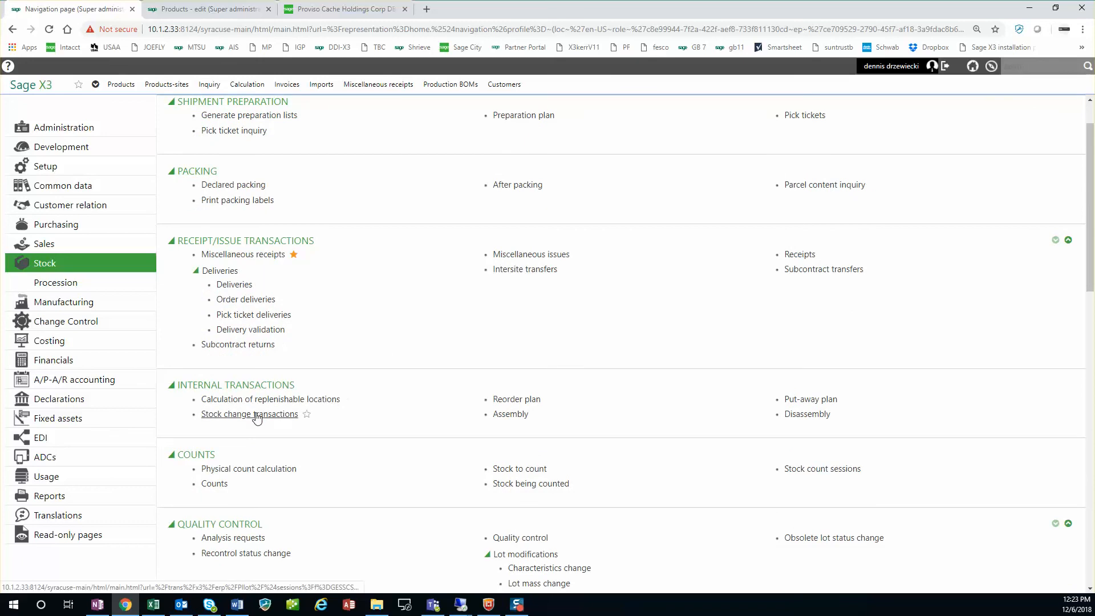